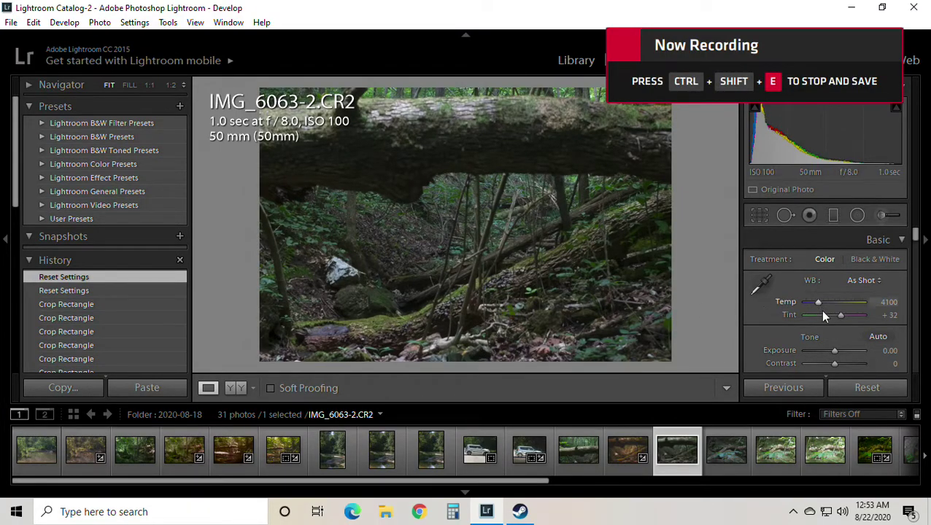
Warm the white balance to Temp 5810 and Tint +61
mouse_move(816, 301)
mouse_down()
mouse_move(847, 320)
mouse_move(829, 306)
mouse_up()
Set Contrast to +12, Highlights to −100 and Shadows to +100
scroll(762, 319, down, 1)
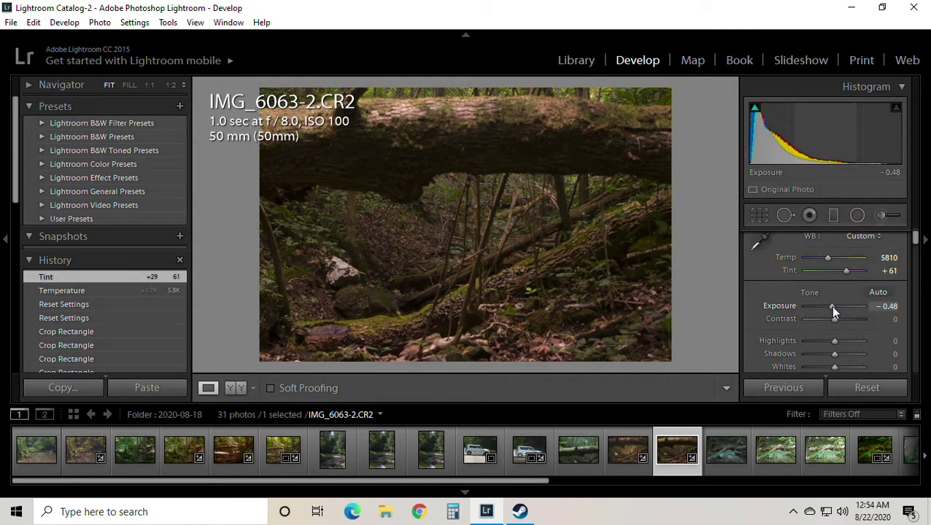
drag(835, 320, 838, 319)
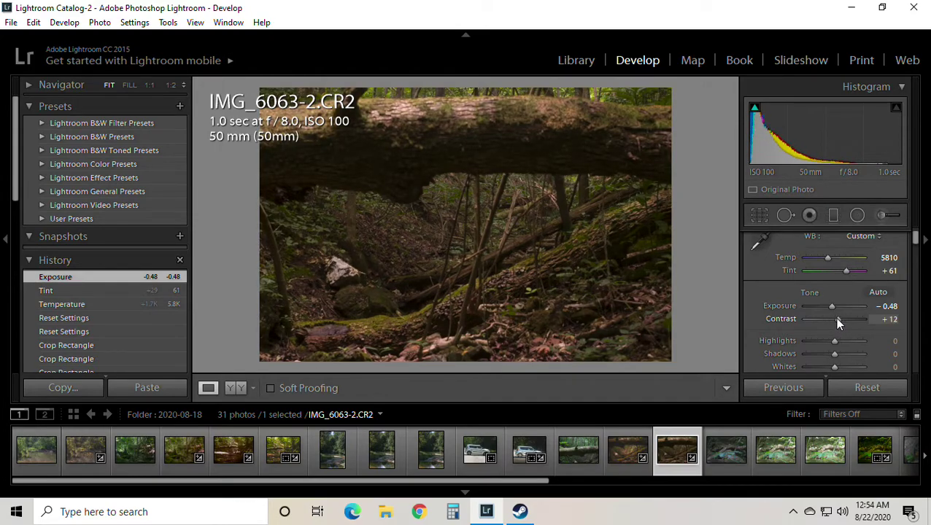
drag(834, 341, 799, 341)
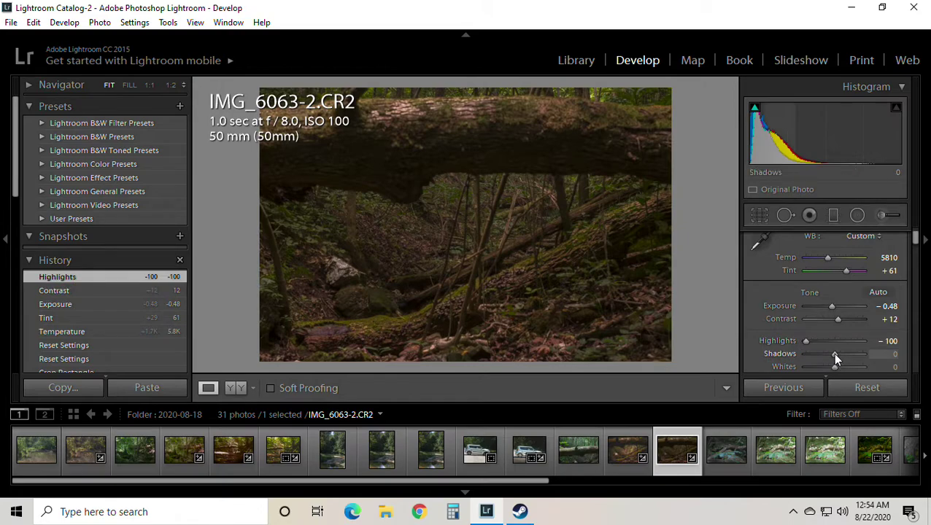
drag(835, 354, 912, 355)
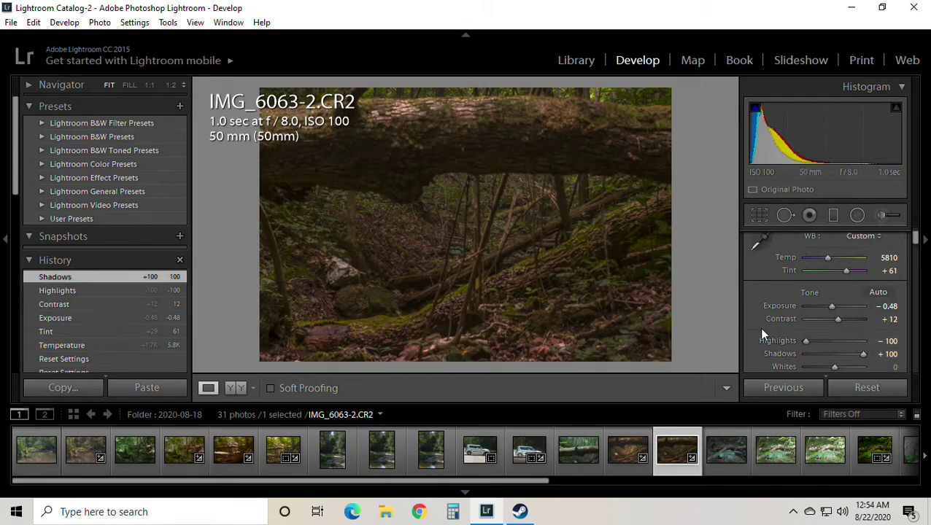
Set Whites to +40, Blacks to +10 and Clarity to +19
scroll(759, 332, down, 2)
scroll(755, 328, down, 2)
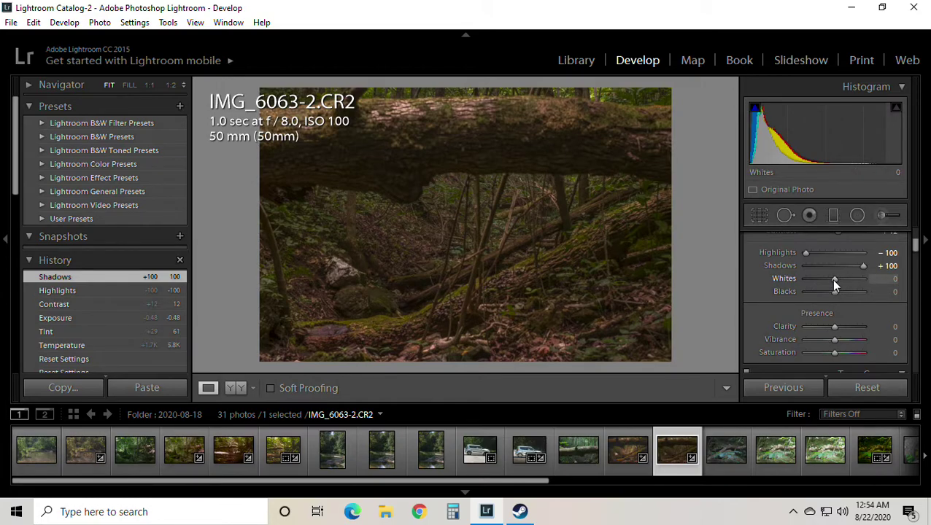
drag(833, 282, 845, 282)
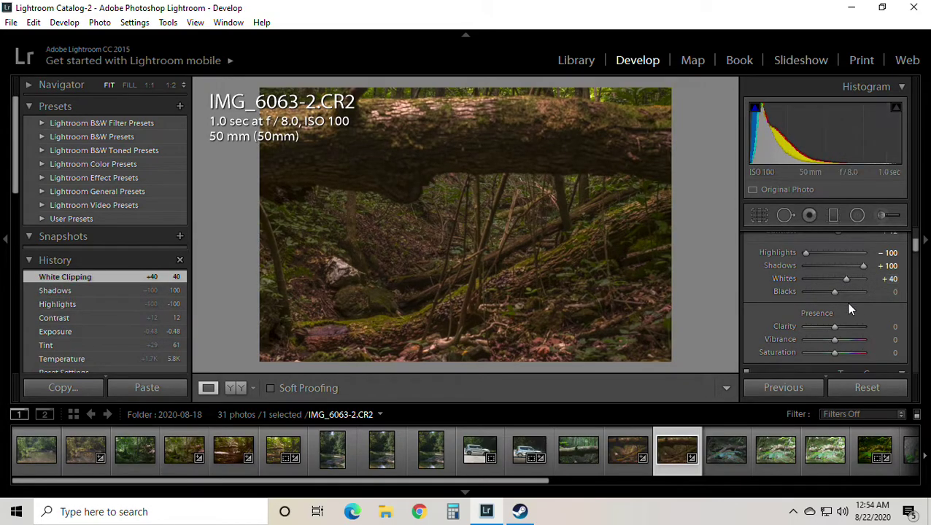
drag(834, 291, 838, 294)
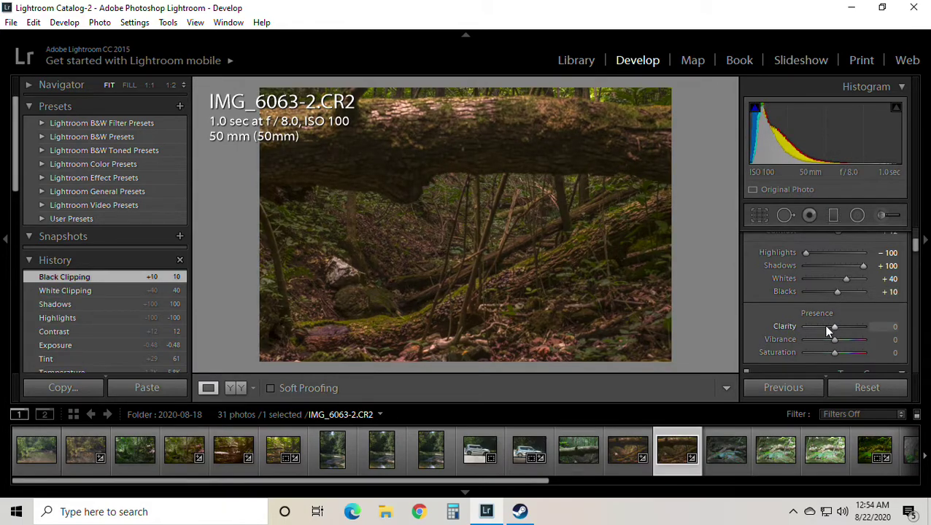
mouse_move(834, 327)
mouse_down()
mouse_move(847, 327)
mouse_move(838, 326)
mouse_up()
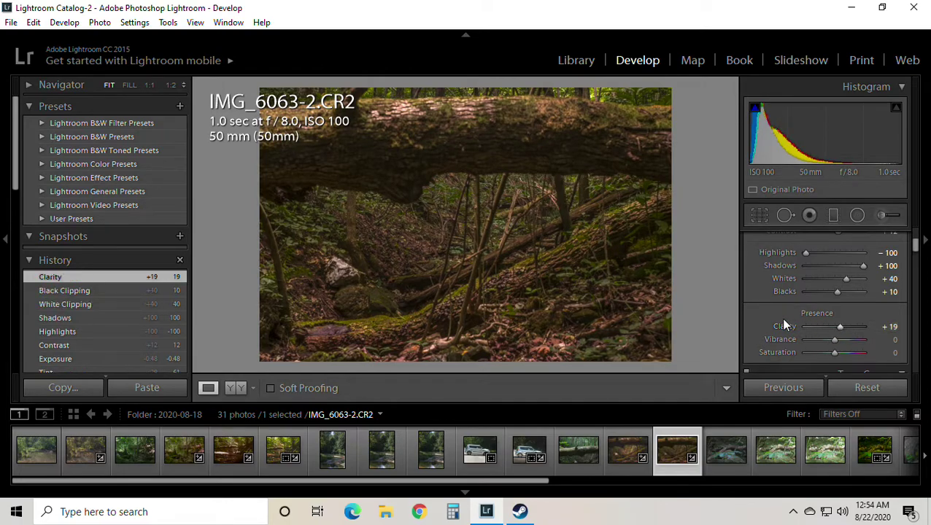
Build a point curve: lift the black point, add points at 35.3/40.0 and 75.7/78.0
scroll(755, 319, down, 2)
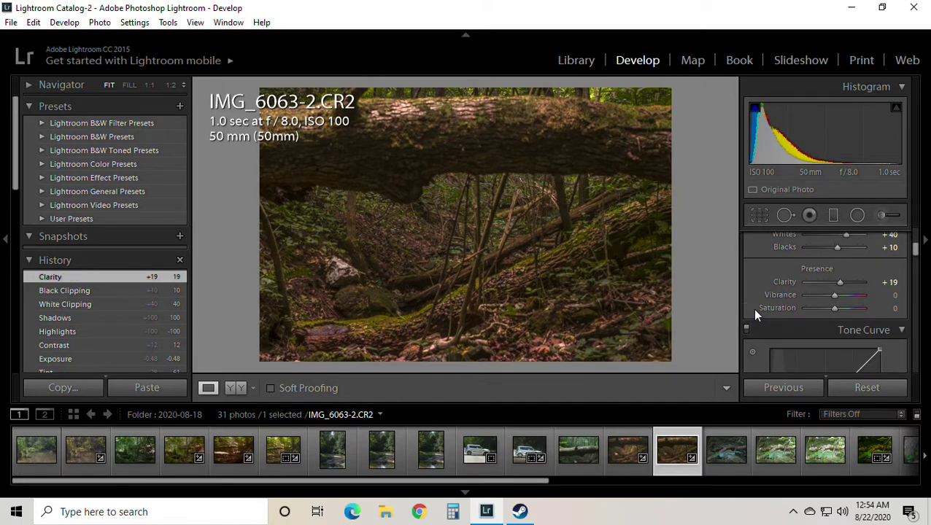
scroll(755, 315, down, 3)
scroll(756, 316, down, 1)
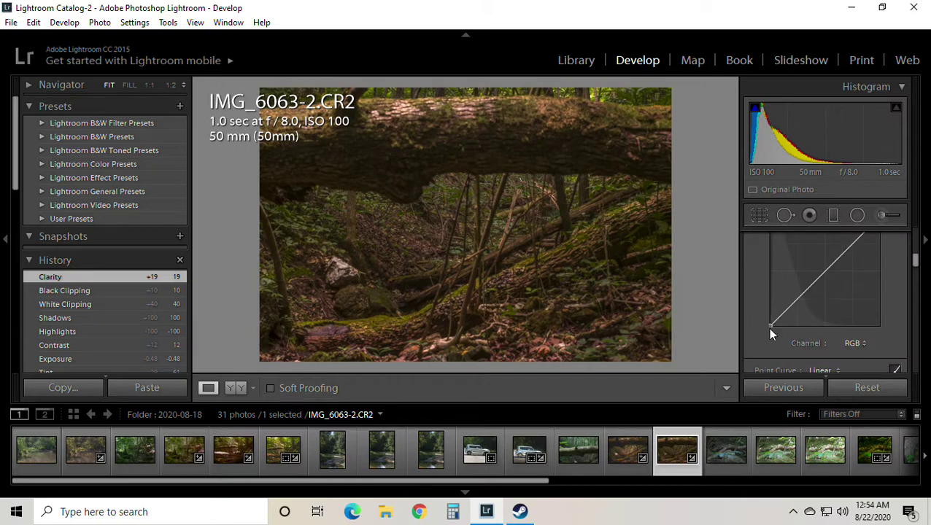
scroll(755, 314, up, 2)
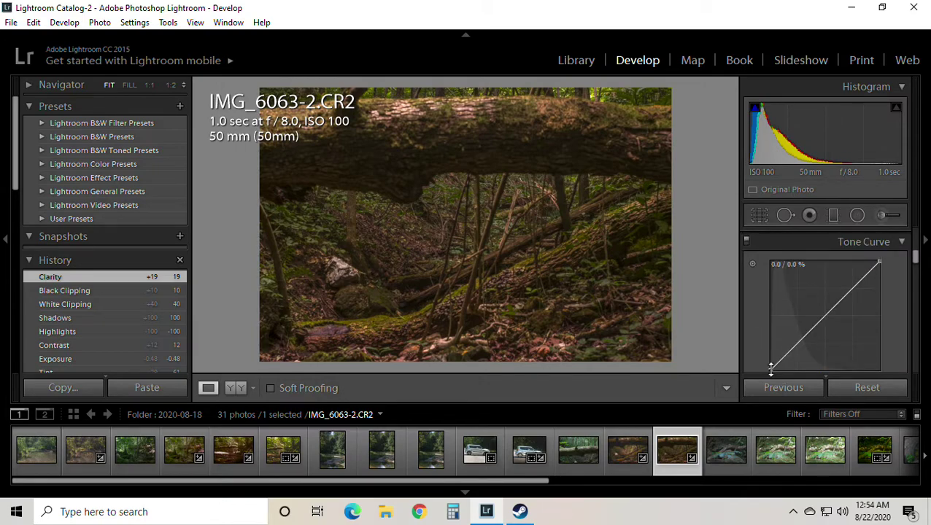
drag(771, 366, 771, 363)
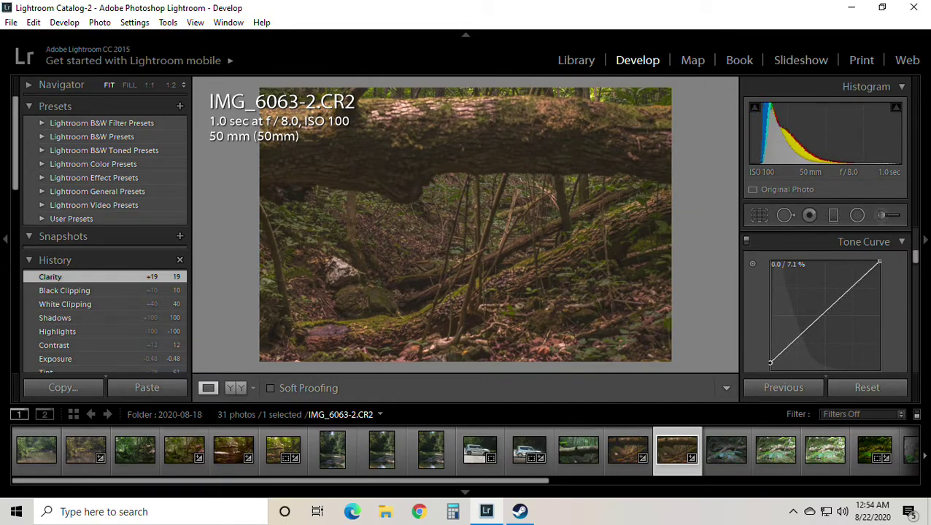
click(807, 327)
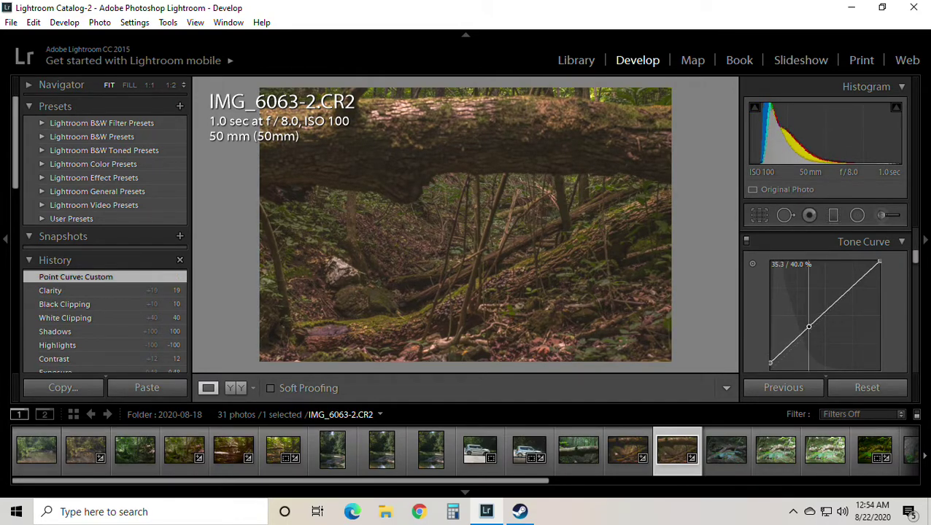
drag(809, 326, 809, 332)
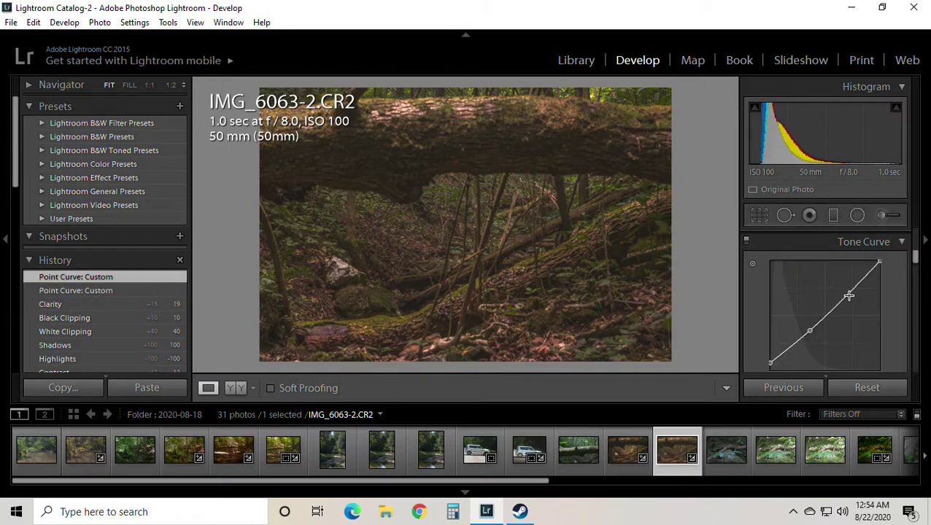
drag(848, 294, 850, 282)
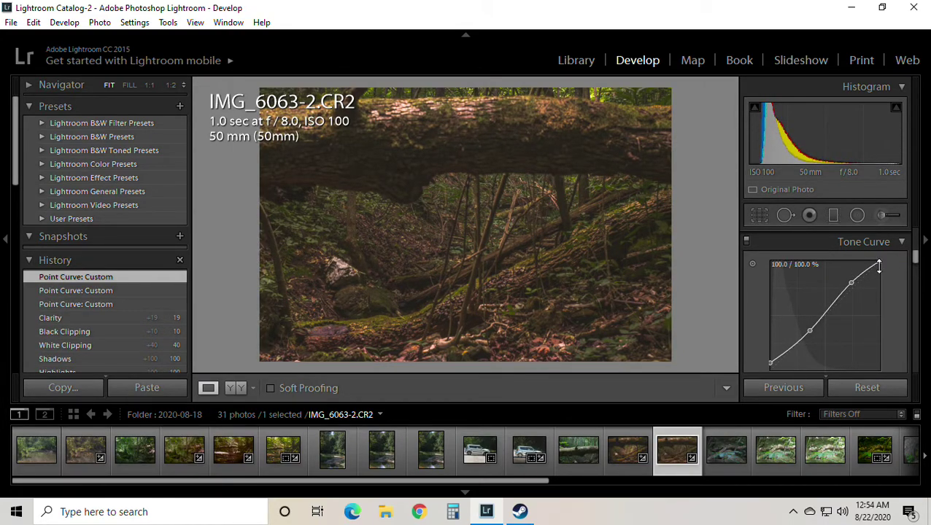
Shift the Red hue and push the Orange hue toward red in the HSL panel
scroll(758, 322, down, 2)
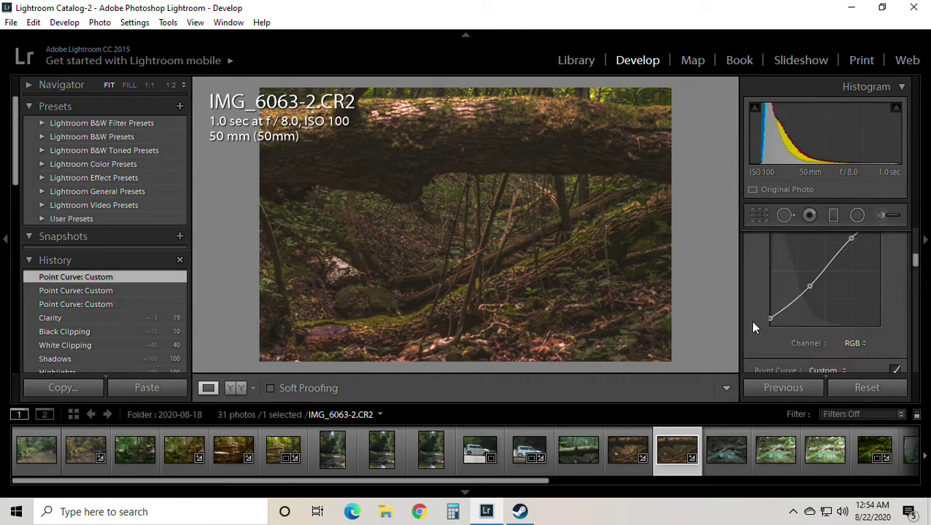
scroll(749, 320, down, 2)
scroll(750, 315, down, 5)
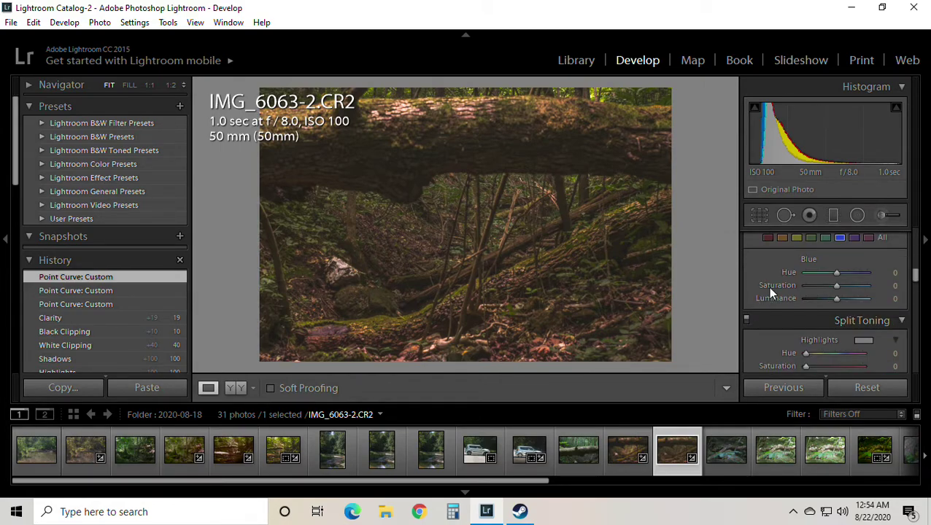
scroll(764, 291, up, 1)
click(767, 281)
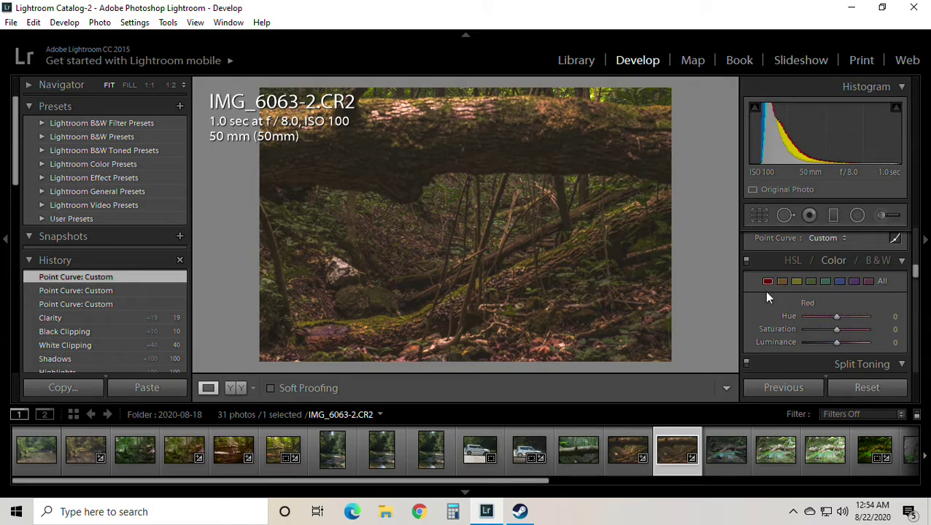
mouse_move(838, 318)
mouse_down()
mouse_move(877, 318)
mouse_move(843, 318)
mouse_up()
click(781, 282)
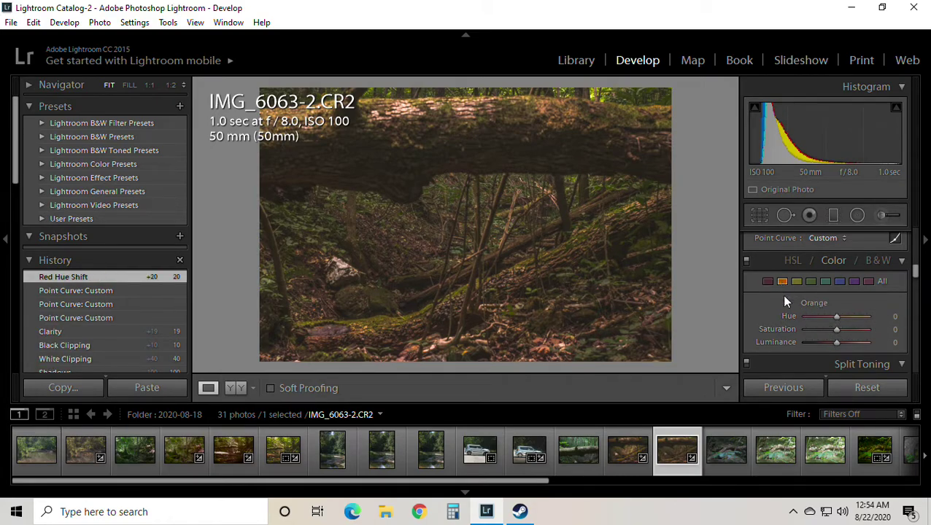
mouse_move(836, 316)
mouse_down()
mouse_move(818, 313)
mouse_move(834, 313)
mouse_move(824, 315)
mouse_move(851, 332)
mouse_move(835, 343)
mouse_move(862, 345)
mouse_move(820, 329)
mouse_move(835, 333)
mouse_up()
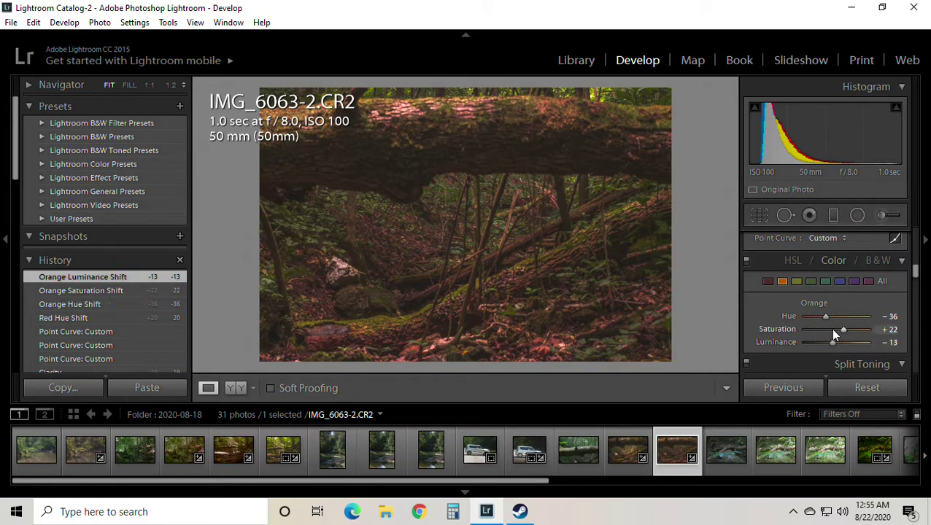
Raise Yellow Luminance to +53 and Green Luminance to +42
click(797, 281)
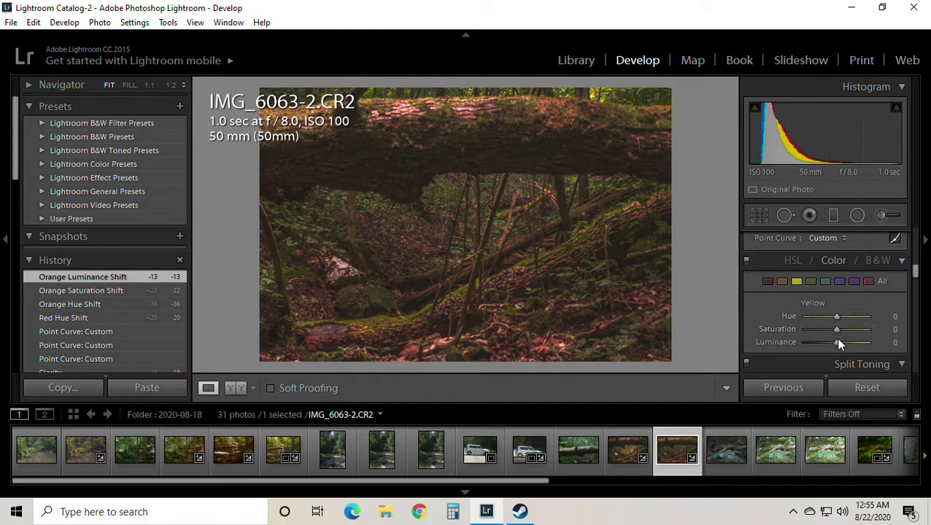
drag(836, 342, 851, 343)
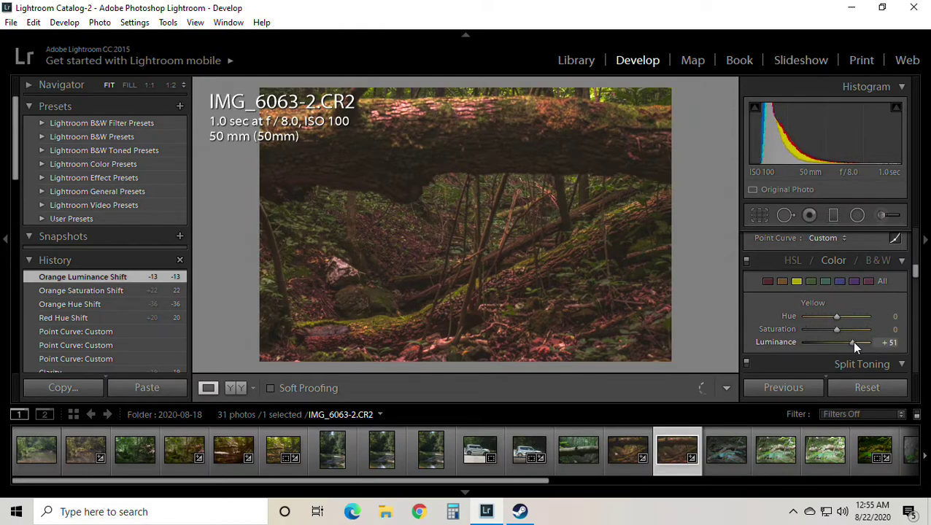
click(811, 282)
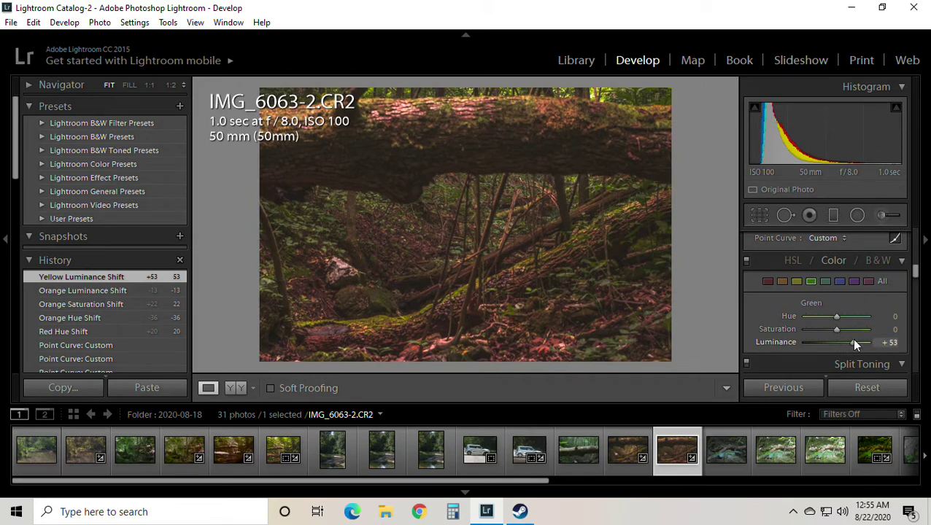
mouse_move(851, 340)
mouse_down()
mouse_move(828, 336)
mouse_move(851, 332)
mouse_up()
Set Aqua Hue to −4 and Purple Saturation to +4
click(826, 283)
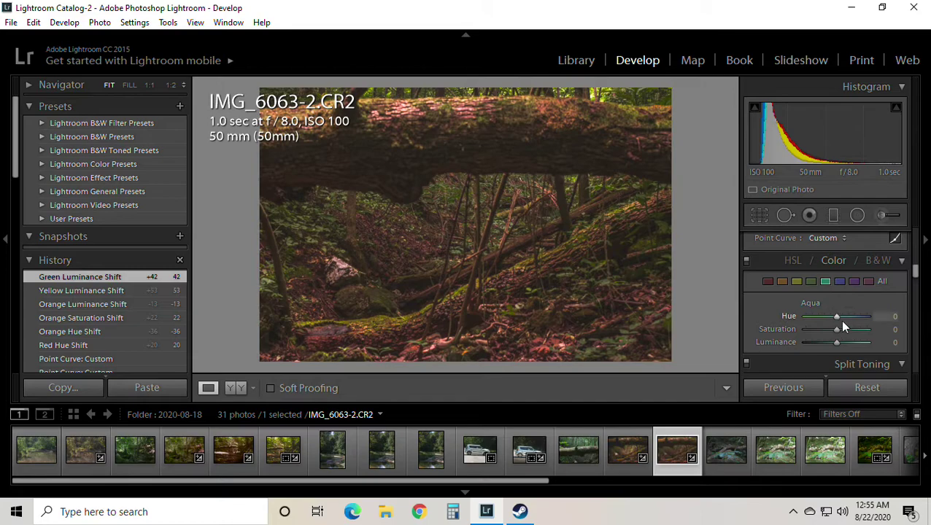
mouse_move(836, 318)
mouse_down()
mouse_move(803, 315)
mouse_move(828, 315)
mouse_up()
drag(827, 313, 833, 315)
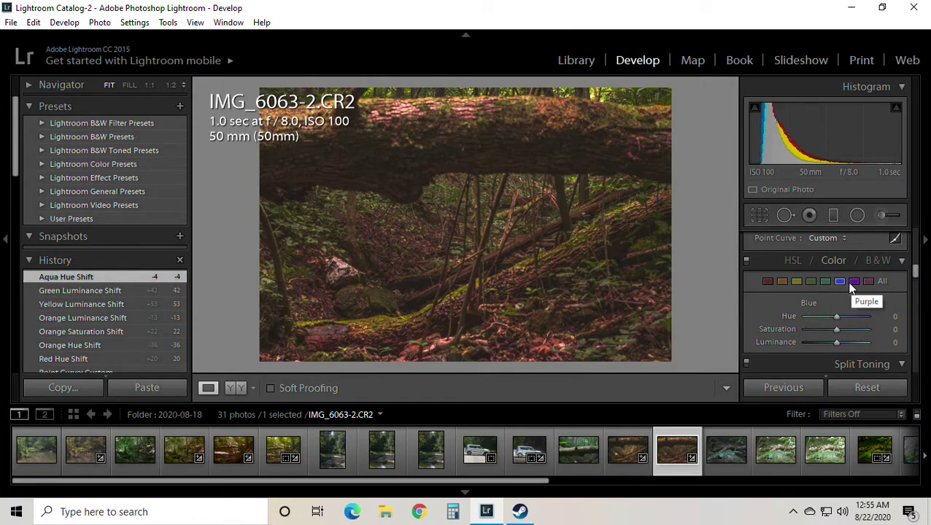
click(851, 283)
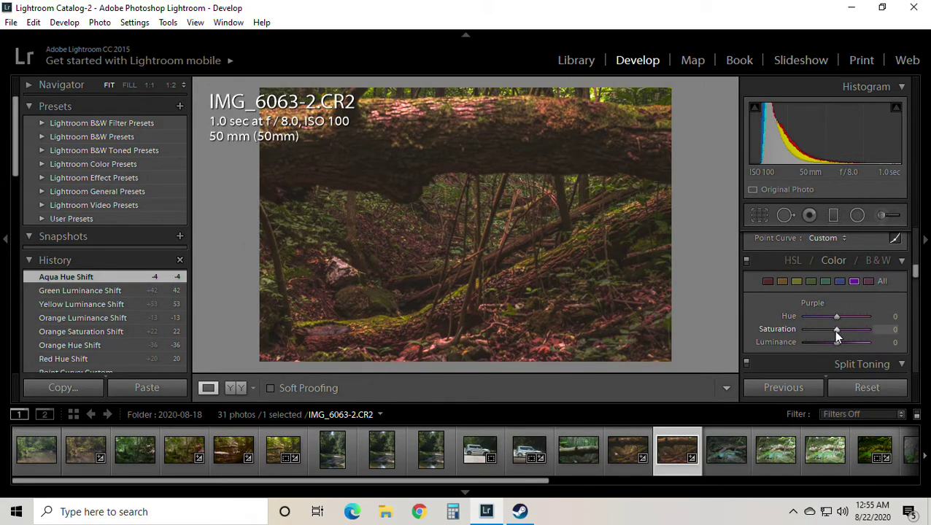
mouse_move(836, 330)
mouse_down()
mouse_move(848, 334)
mouse_move(837, 331)
mouse_up()
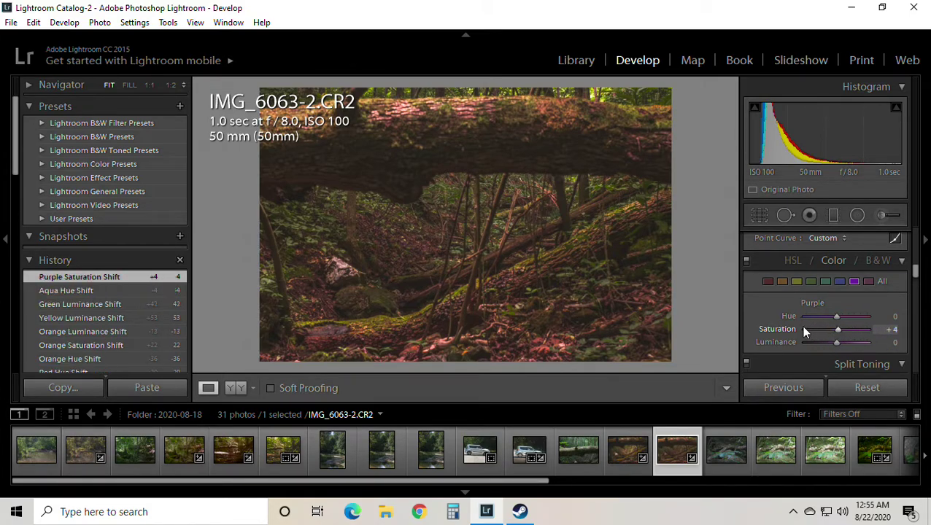
Tint the split-toning highlights green at Hue 117, Saturation 48
scroll(769, 321, down, 3)
scroll(765, 325, down, 2)
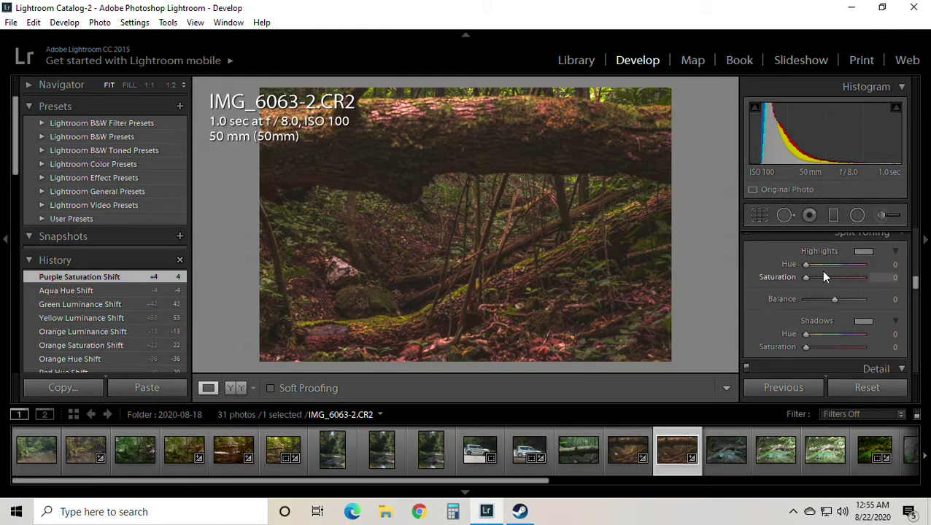
click(861, 252)
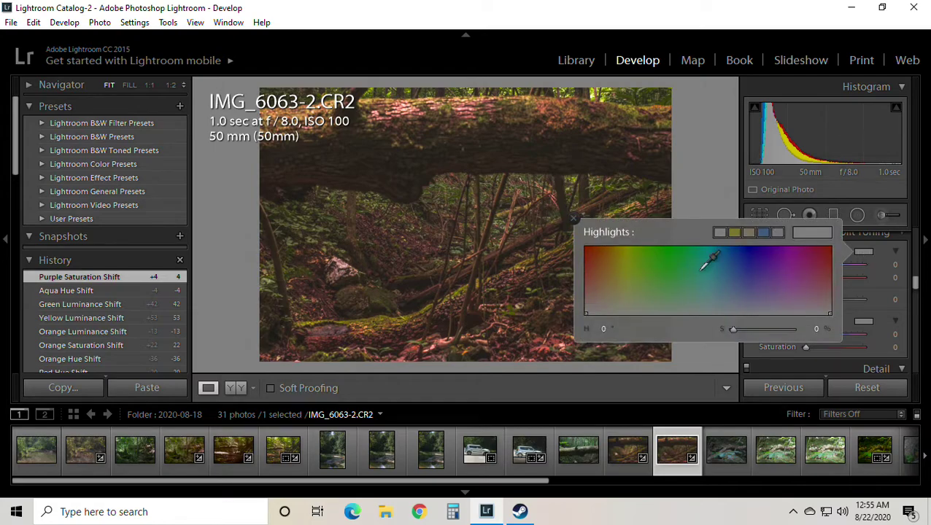
mouse_move(648, 291)
mouse_down()
mouse_move(674, 288)
mouse_move(665, 293)
mouse_move(664, 281)
mouse_up()
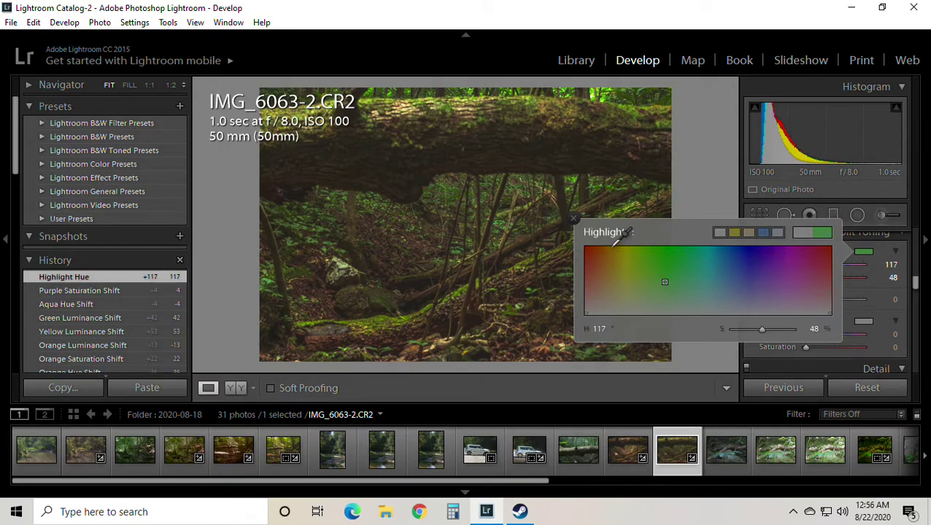
click(572, 219)
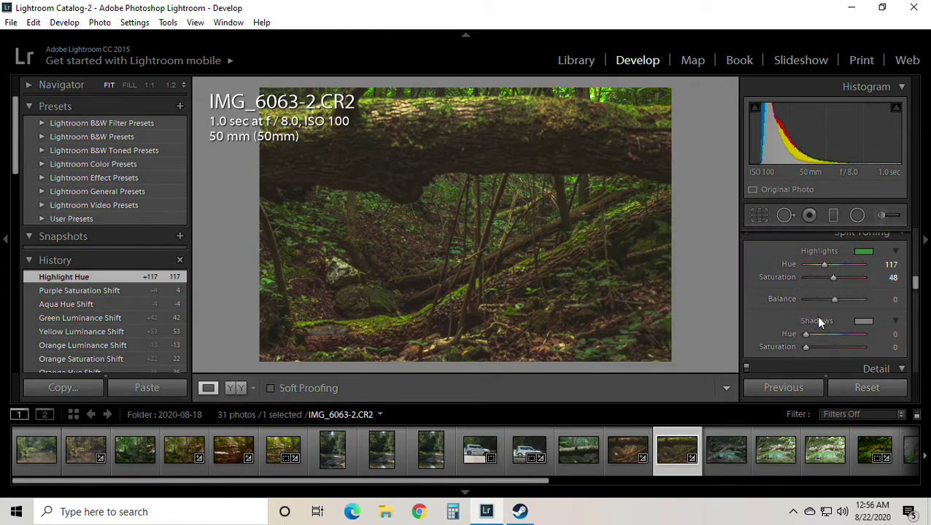
click(864, 321)
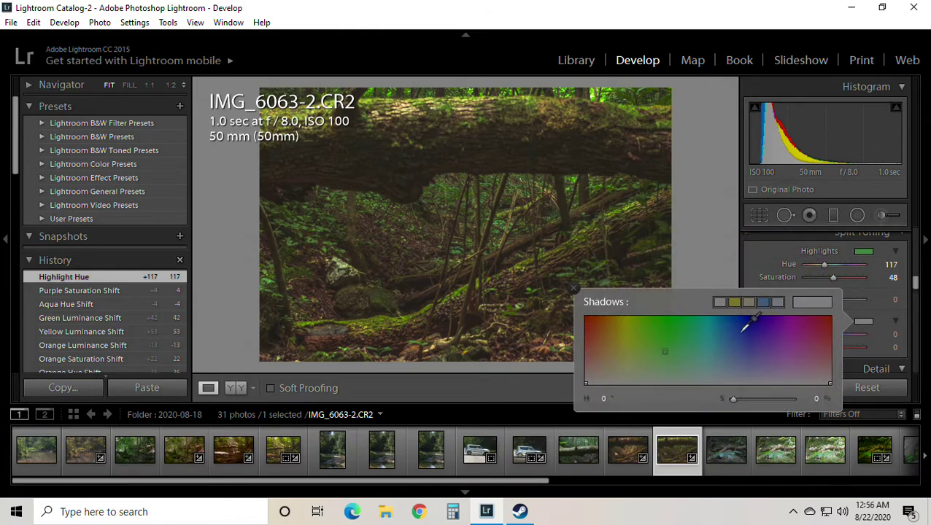
Set split-toning shadows to Hue 47, Saturation 14, Balance +21, and highlight saturation 19
drag(609, 374, 617, 372)
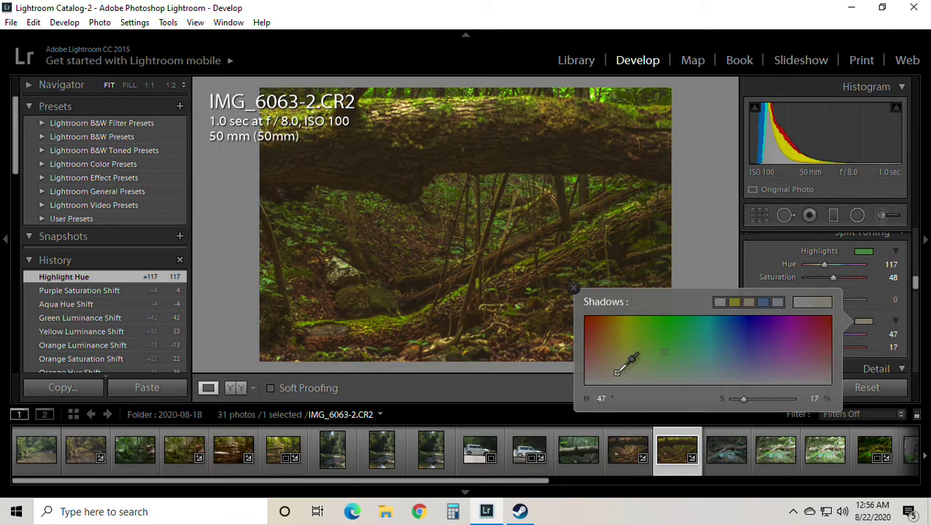
click(572, 286)
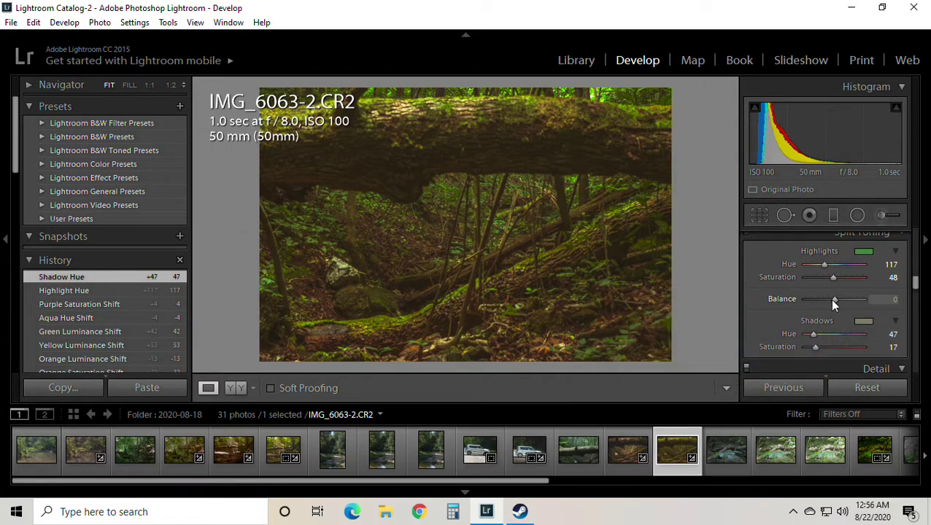
drag(833, 300, 842, 300)
drag(840, 300, 839, 300)
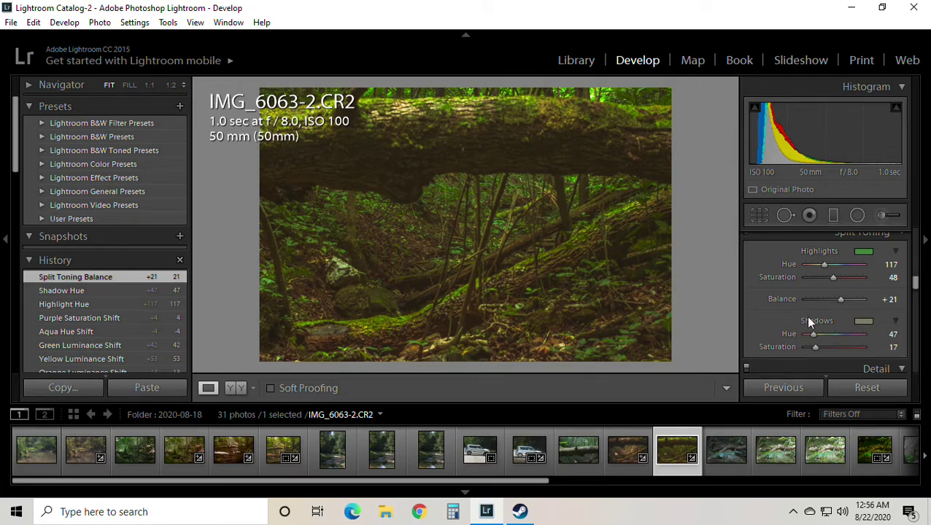
mouse_move(815, 347)
mouse_down()
mouse_move(805, 347)
mouse_move(815, 348)
mouse_up()
mouse_move(833, 278)
mouse_down()
mouse_move(795, 278)
mouse_move(816, 277)
mouse_up()
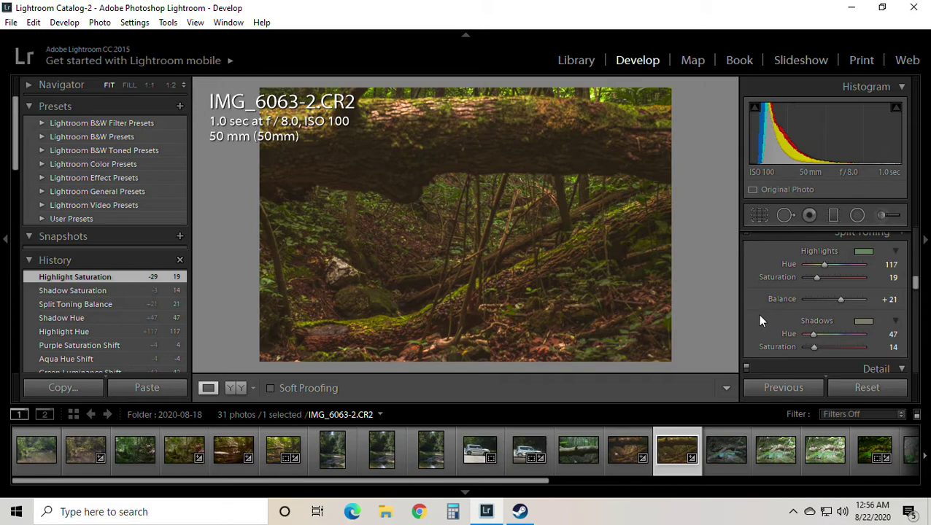
scroll(756, 321, down, 2)
Set sharpening Masking to 100 and Radius to 1.8
scroll(756, 321, down, 2)
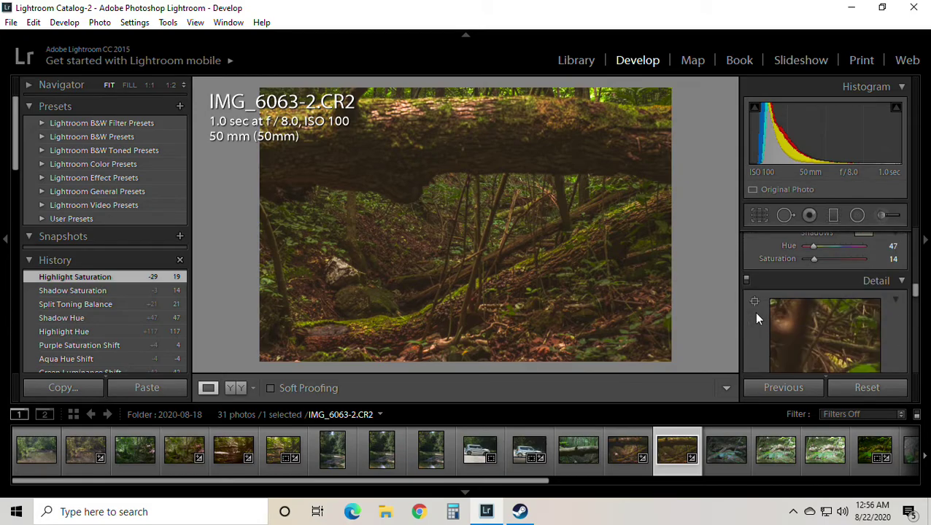
scroll(756, 318, down, 2)
scroll(755, 318, down, 2)
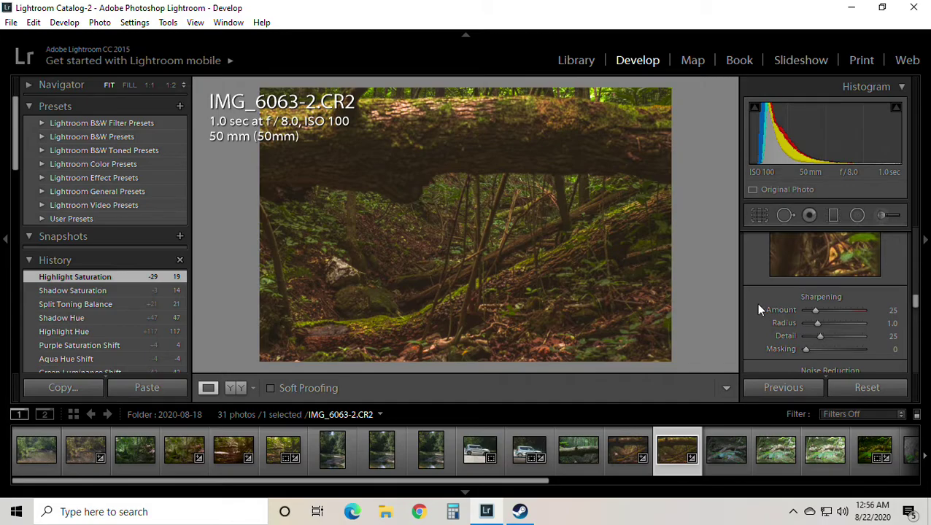
alt+click(805, 350)
drag(805, 350, 895, 348)
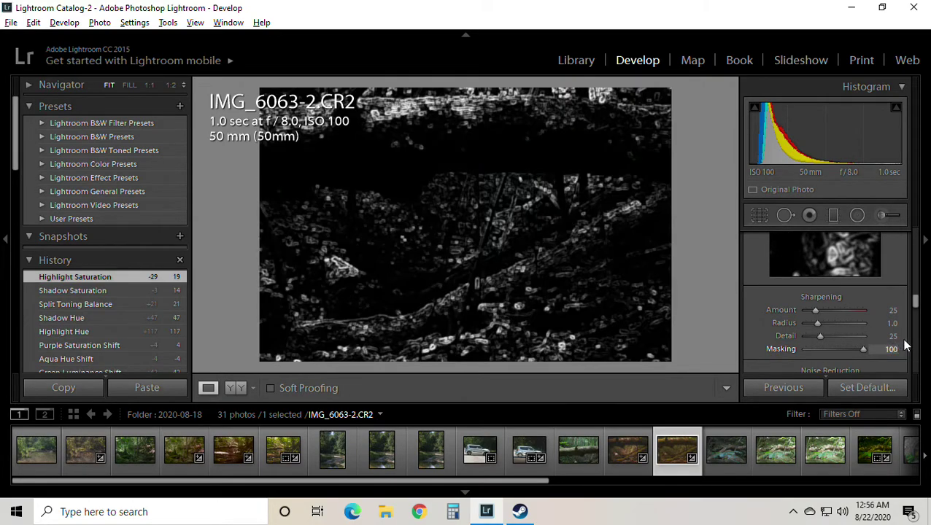
alt+click(817, 323)
drag(818, 325, 837, 326)
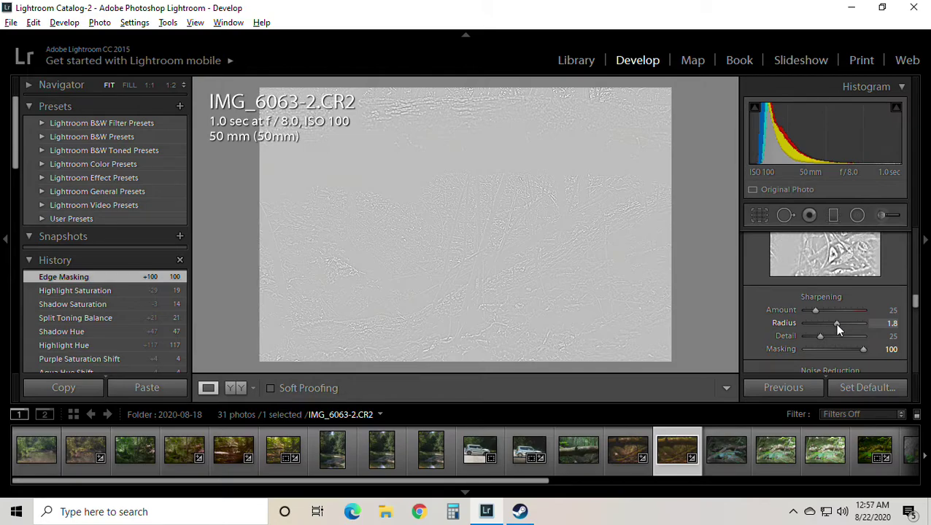
drag(834, 324, 835, 324)
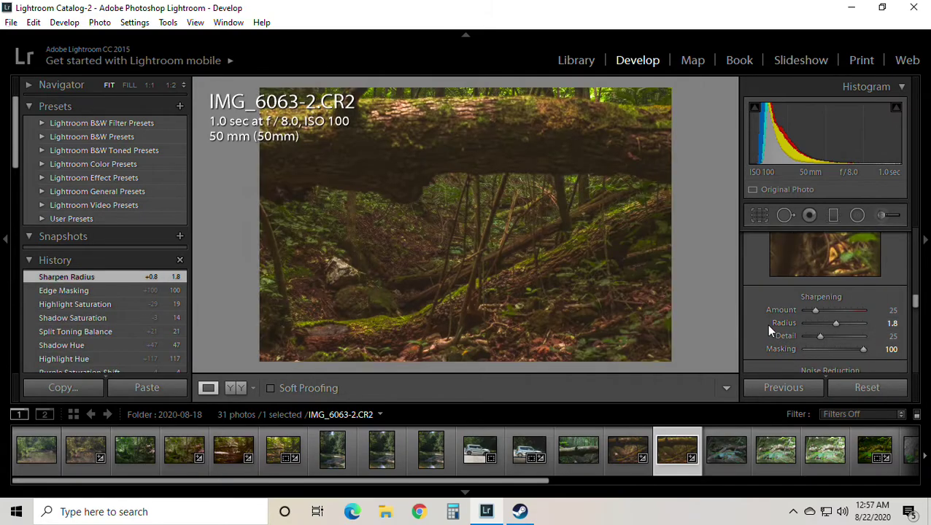
Set luminance noise reduction to 33
scroll(756, 325, down, 1)
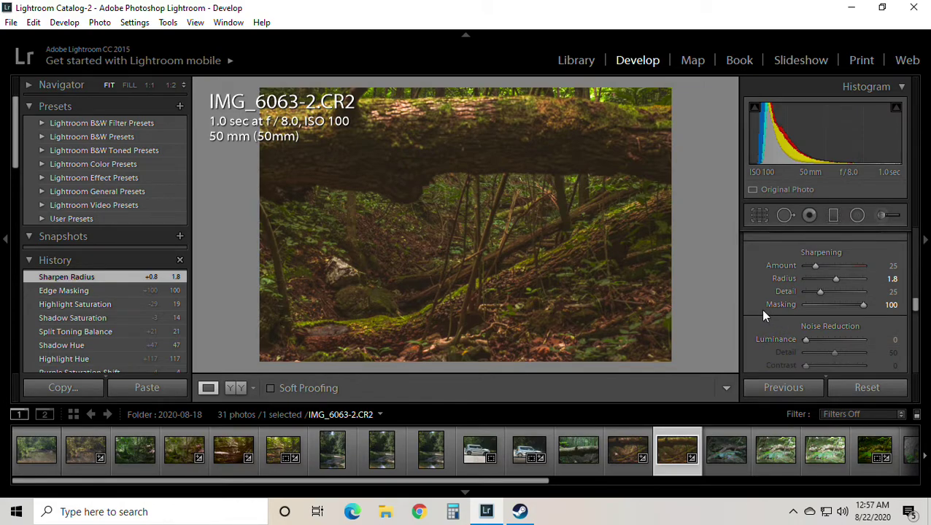
scroll(763, 315, up, 1)
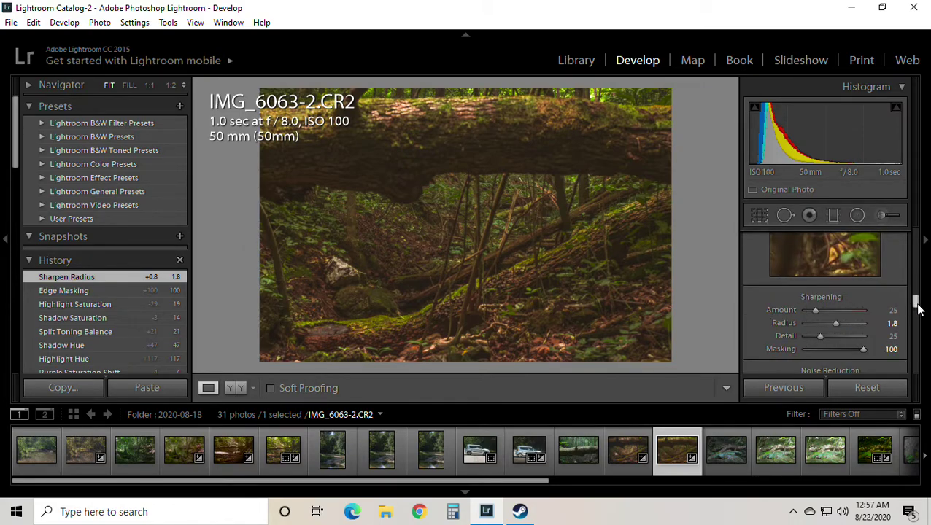
drag(915, 302, 916, 310)
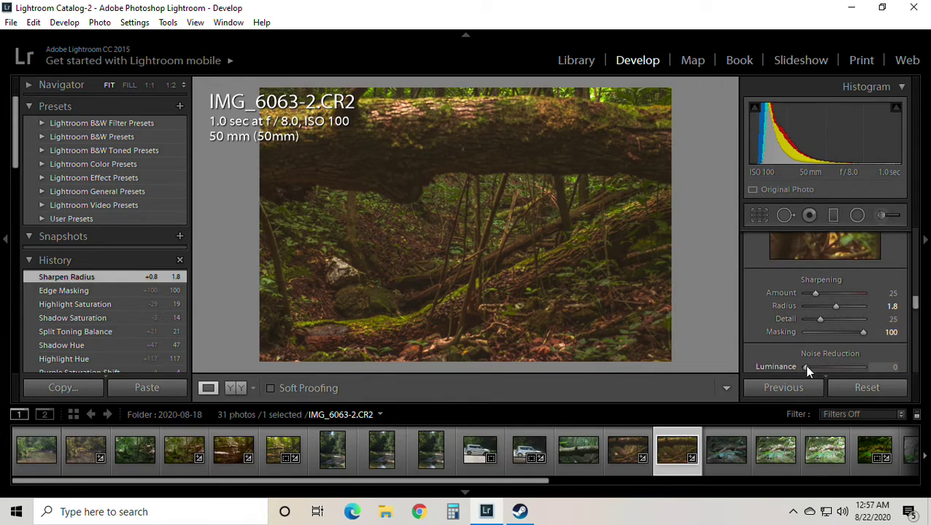
drag(806, 367, 826, 373)
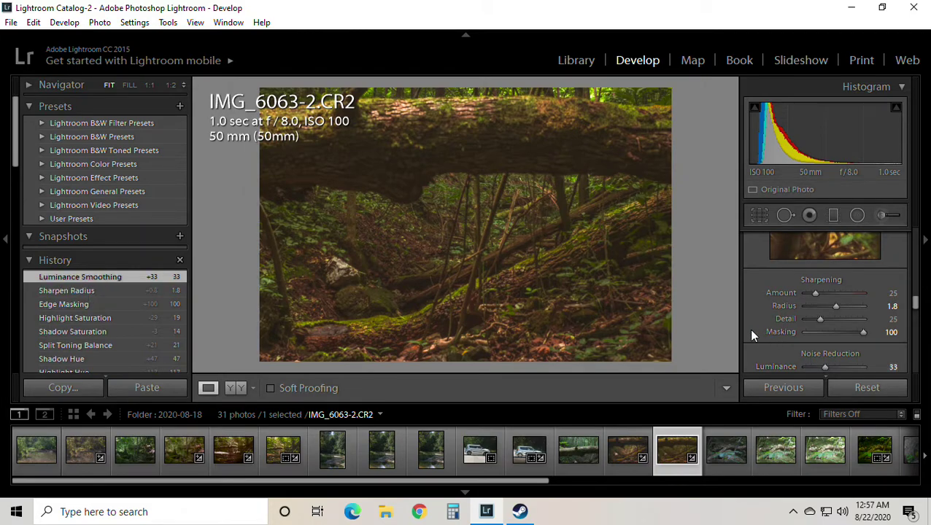
Enable Profile Corrections and Remove Chromatic Aberration in Lens Corrections
scroll(753, 326, down, 3)
scroll(753, 327, down, 3)
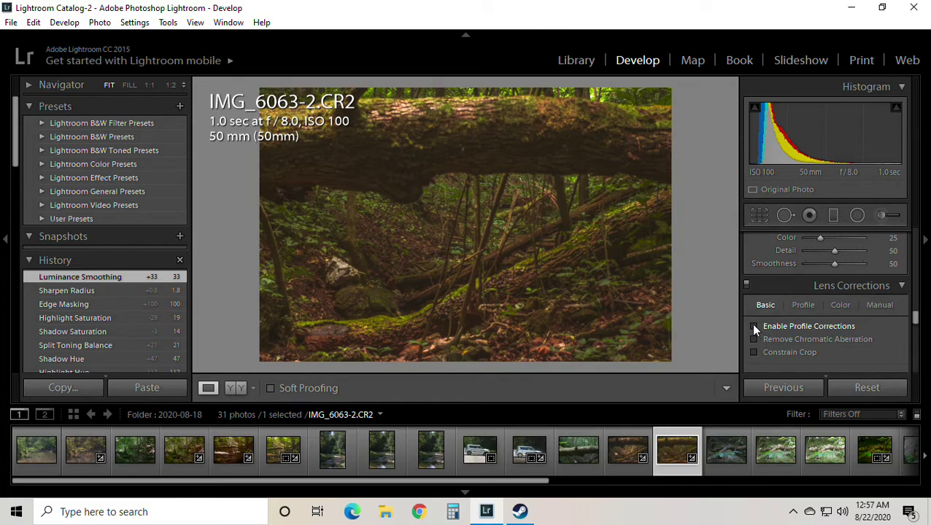
click(754, 327)
click(754, 339)
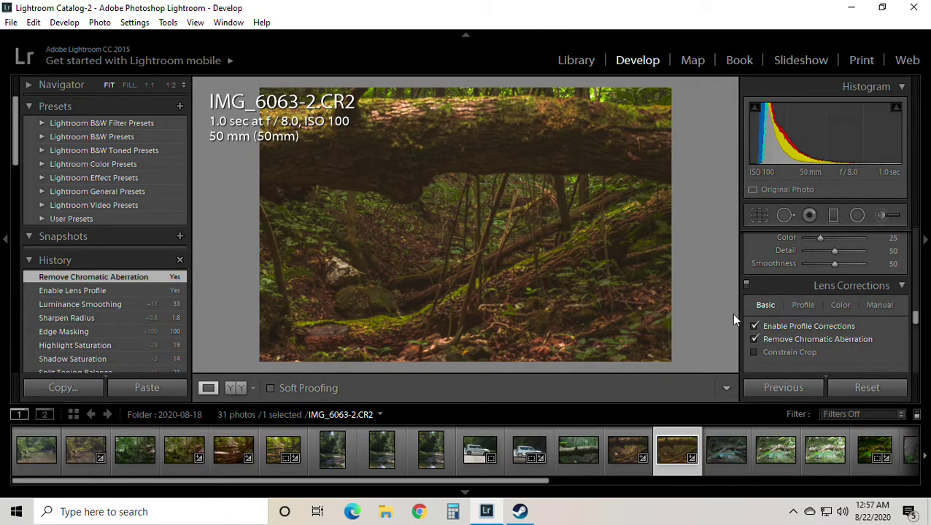
Set calibration Shadows Tint to +29 and Red Primary Hue −50, Saturation −10
scroll(741, 326, down, 3)
scroll(743, 315, down, 3)
scroll(746, 313, down, 3)
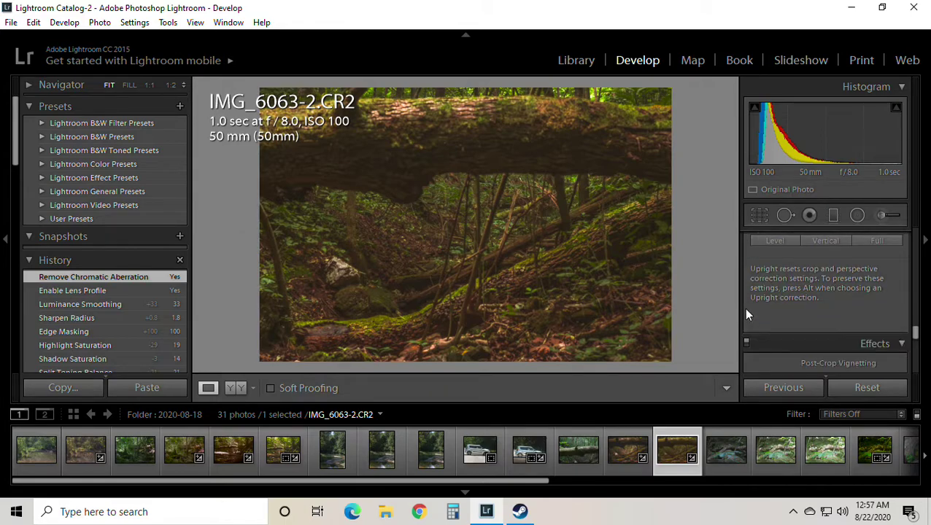
scroll(745, 312, down, 3)
scroll(746, 311, down, 2)
scroll(744, 305, down, 3)
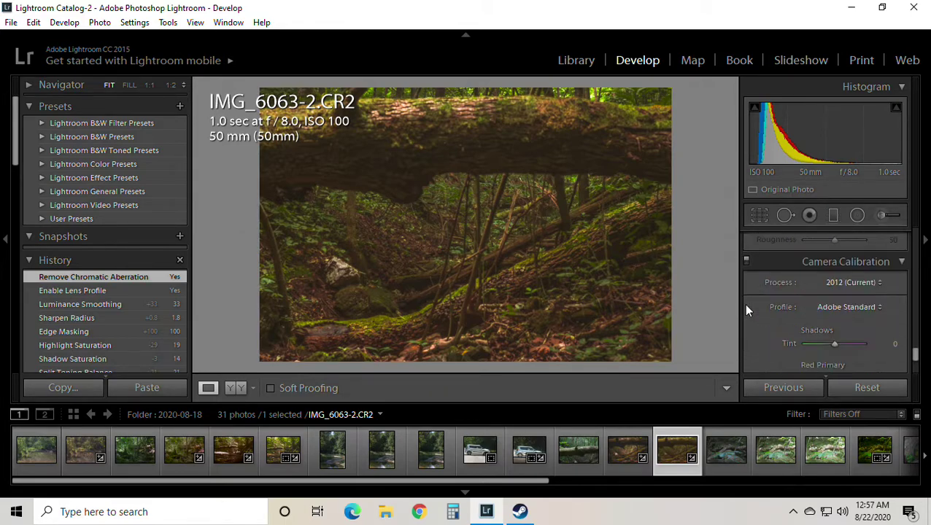
scroll(743, 303, down, 2)
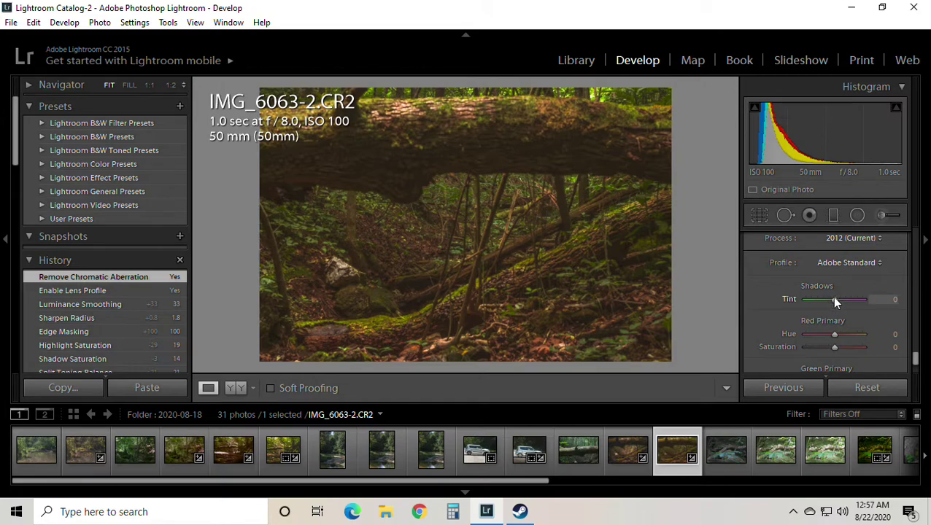
mouse_move(835, 297)
mouse_down()
mouse_move(861, 305)
mouse_move(817, 309)
mouse_move(843, 301)
mouse_up()
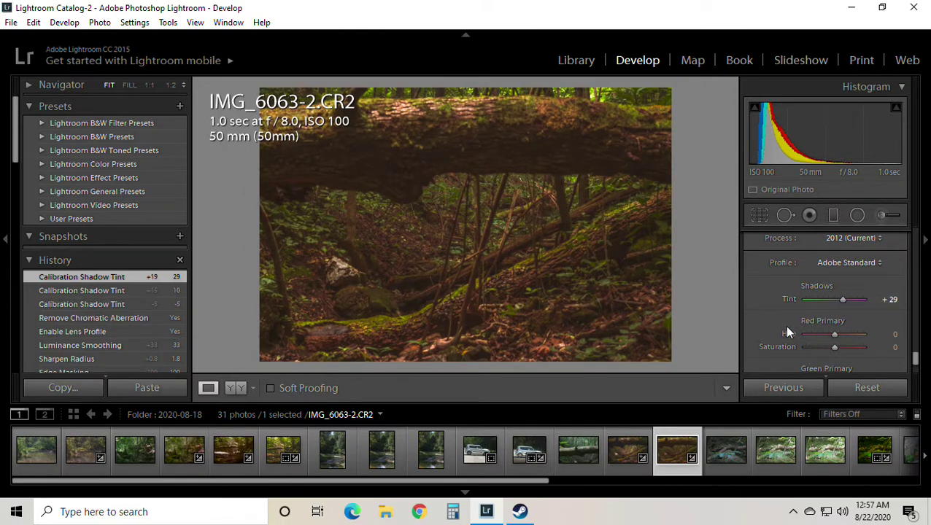
scroll(766, 313, down, 2)
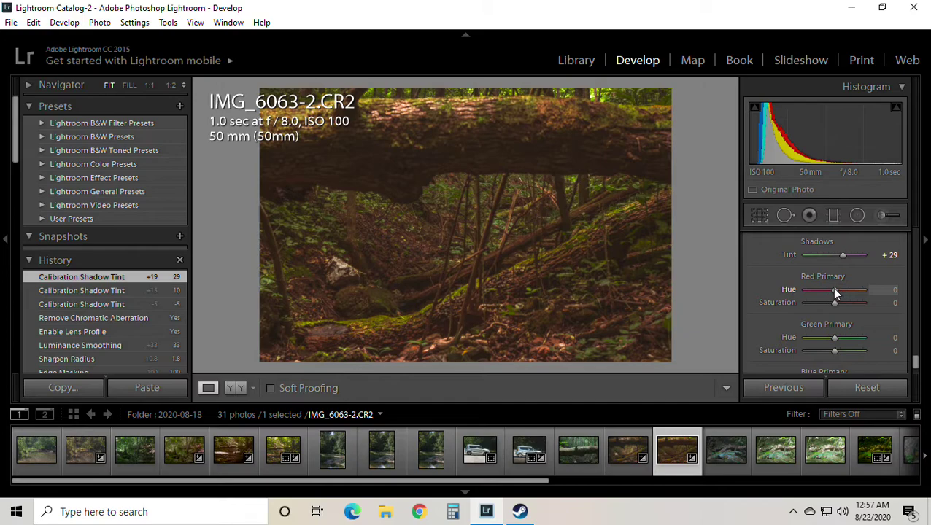
mouse_move(834, 290)
mouse_down()
mouse_move(766, 300)
mouse_move(874, 290)
mouse_move(820, 290)
mouse_up()
mouse_move(835, 302)
mouse_down()
mouse_move(844, 303)
mouse_move(832, 303)
mouse_up()
Set Green Primary Hue −100, Saturation −21, and Blue Primary Hue and Saturation −5
scroll(773, 321, down, 1)
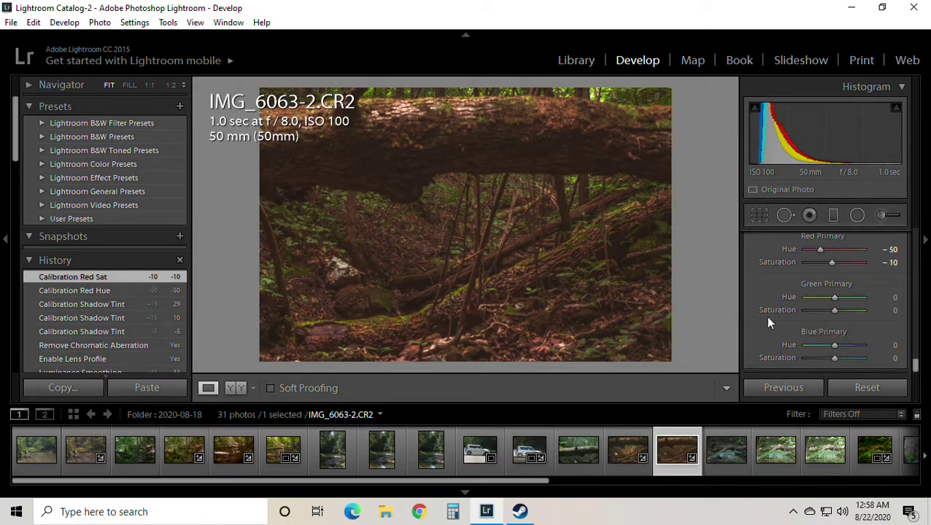
drag(836, 297, 910, 299)
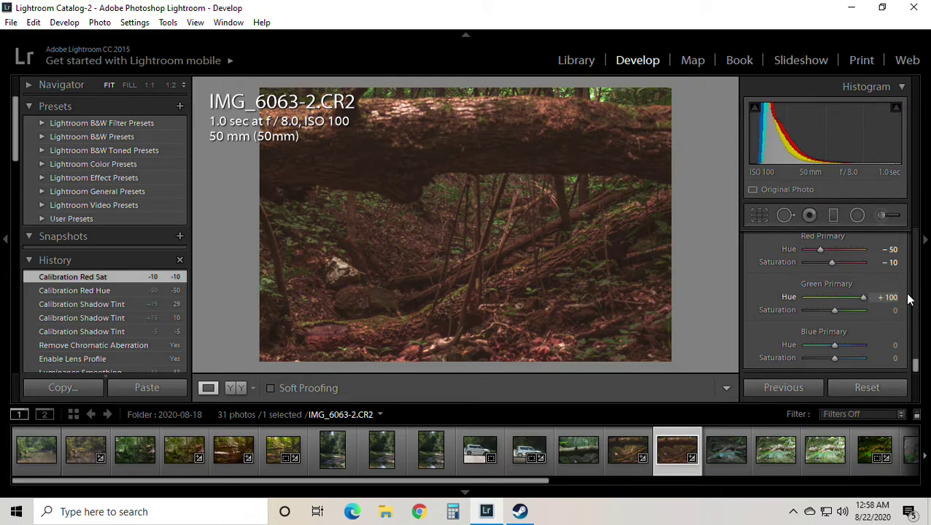
drag(910, 299, 732, 315)
key(ctrl+z)
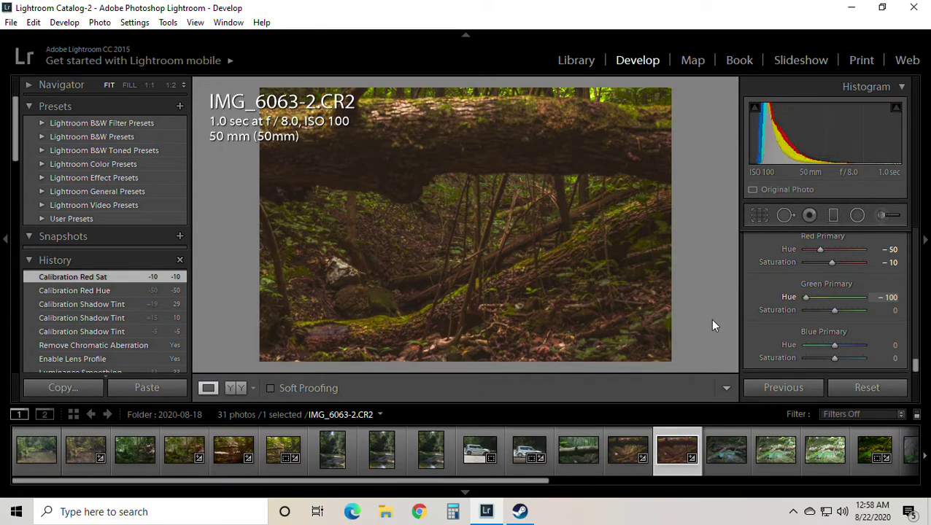
mouse_move(834, 310)
mouse_down()
mouse_move(861, 313)
mouse_move(829, 311)
mouse_up()
mouse_move(834, 344)
mouse_down()
mouse_move(806, 346)
mouse_move(856, 345)
mouse_move(820, 344)
mouse_move(832, 344)
mouse_up()
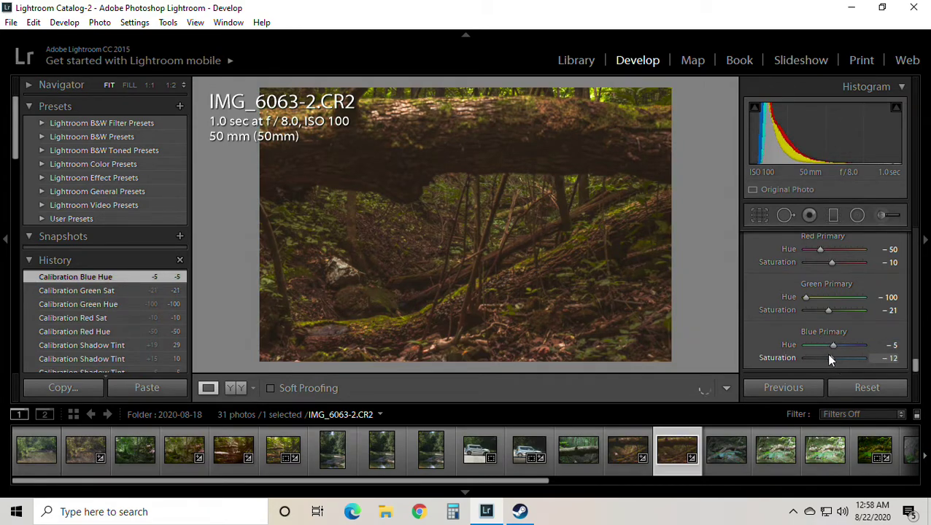
drag(833, 357, 832, 348)
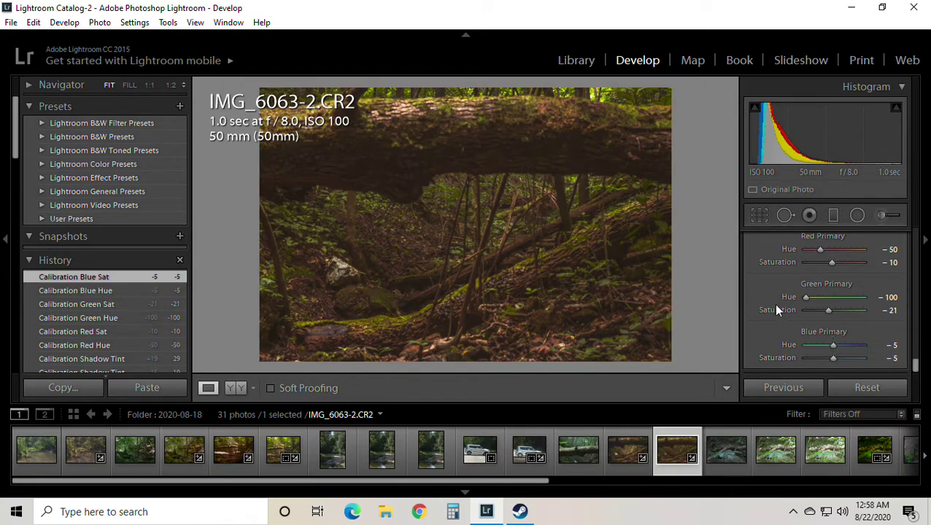
Crop to a vertical 4 x 5 / 8 x 10 frame around the fallen log
click(763, 218)
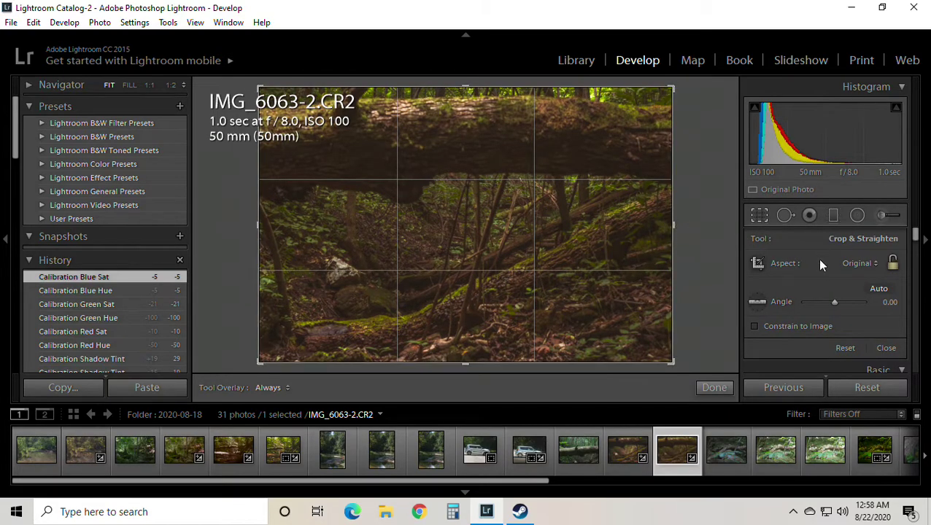
click(850, 264)
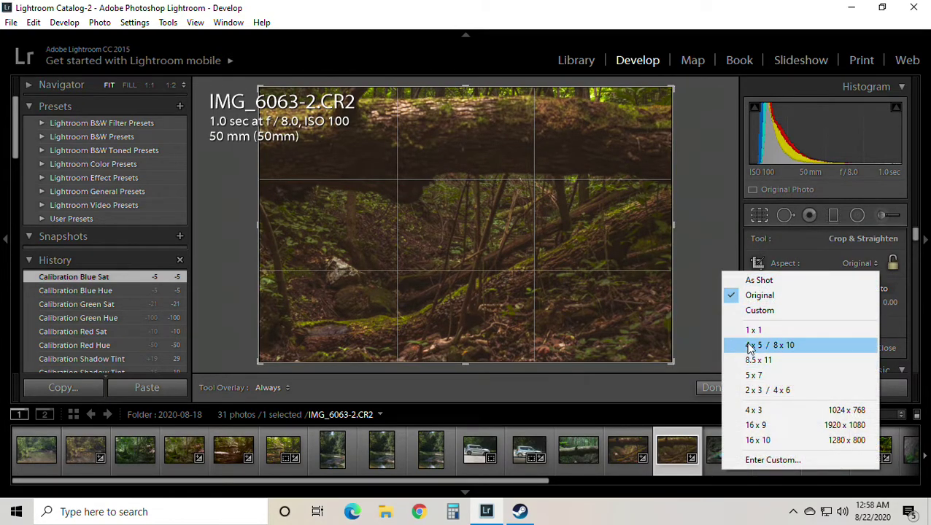
click(750, 346)
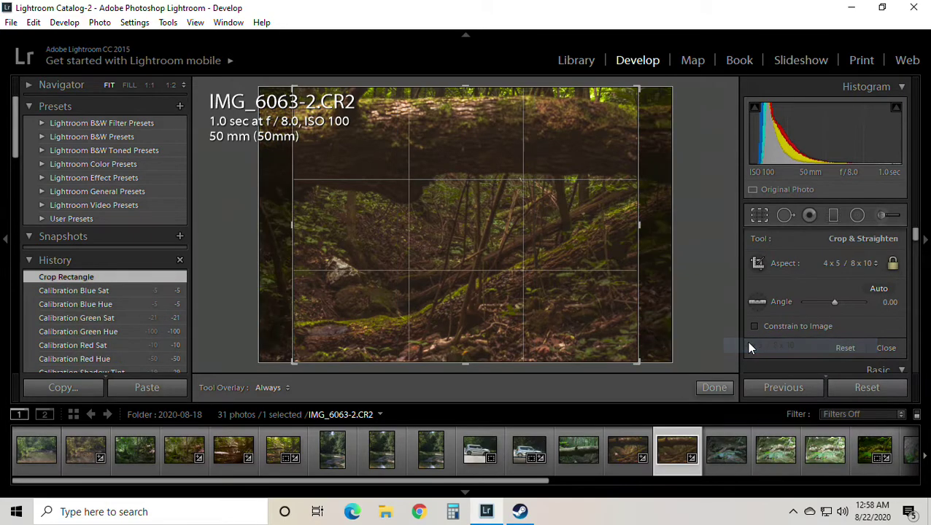
drag(384, 264, 470, 266)
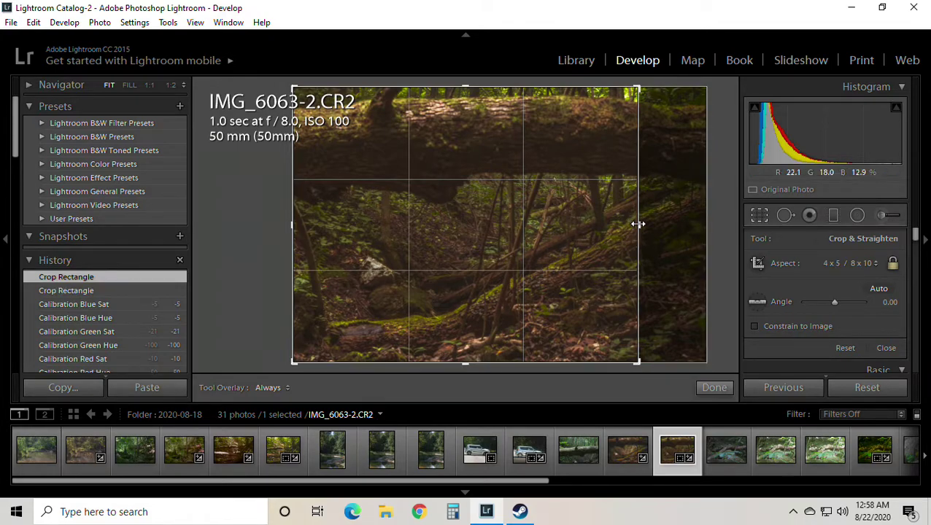
drag(636, 227, 629, 225)
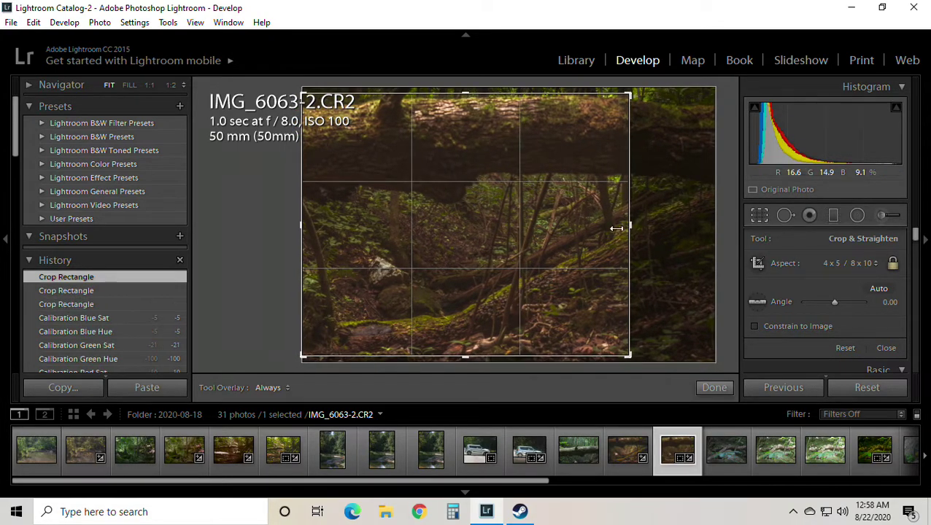
drag(526, 246, 546, 262)
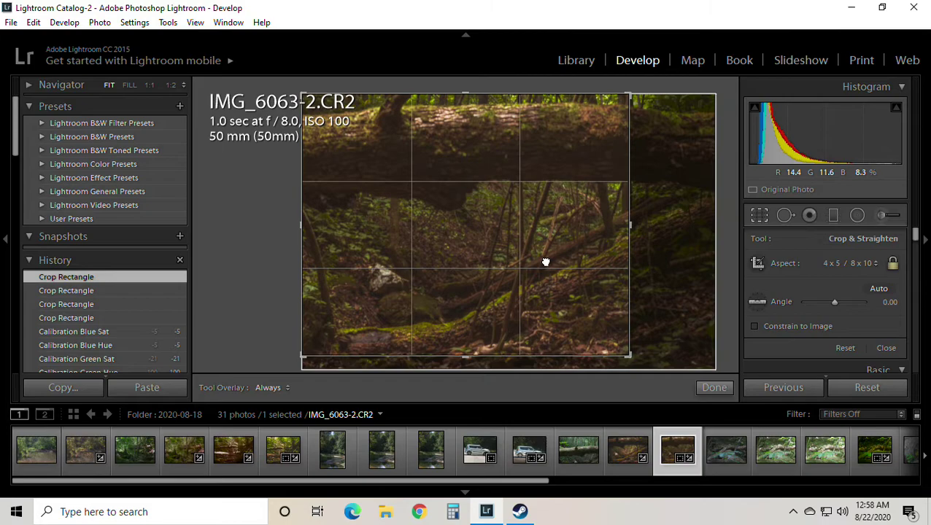
click(714, 387)
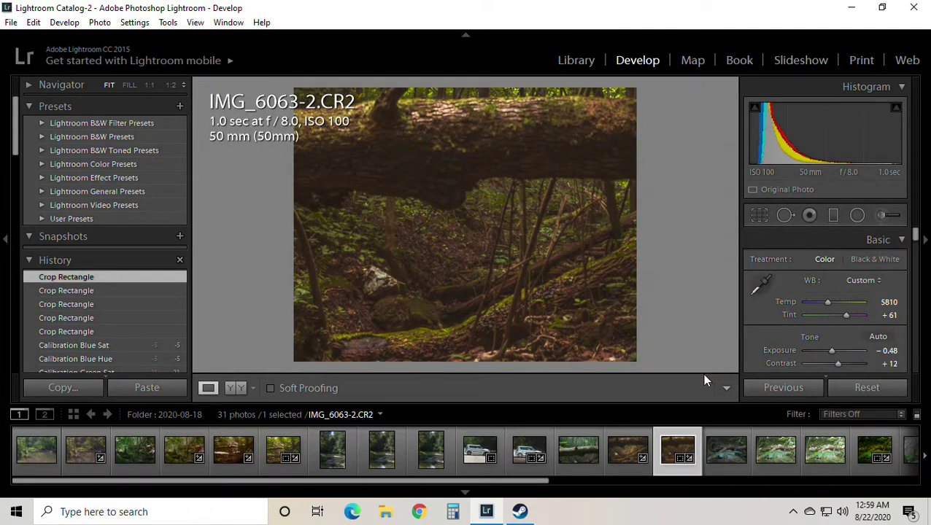
Paint a Dodge (Lighten) brush stroke on the pale rock left of centre
click(883, 217)
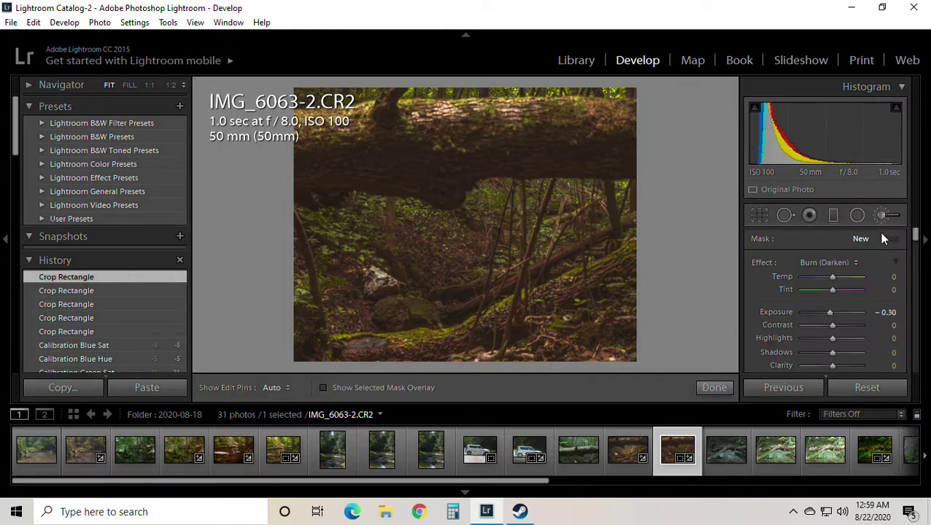
click(832, 263)
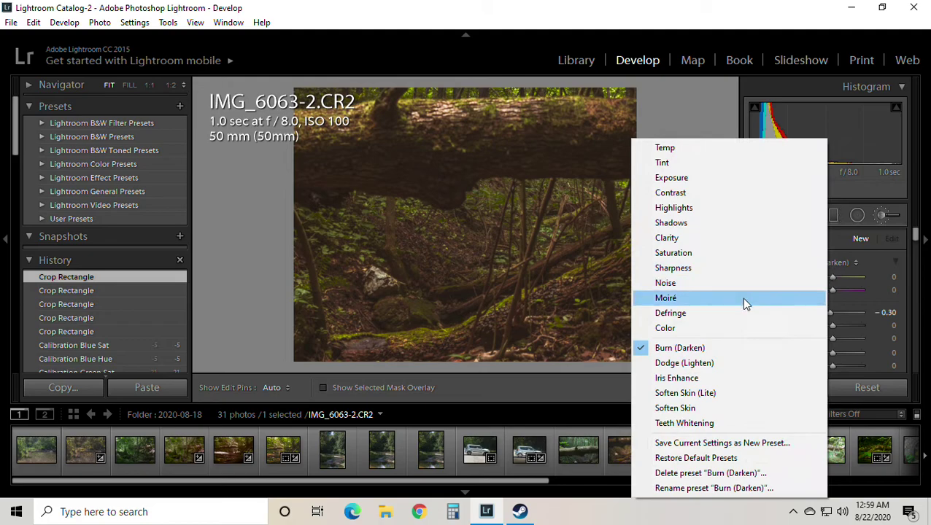
click(683, 363)
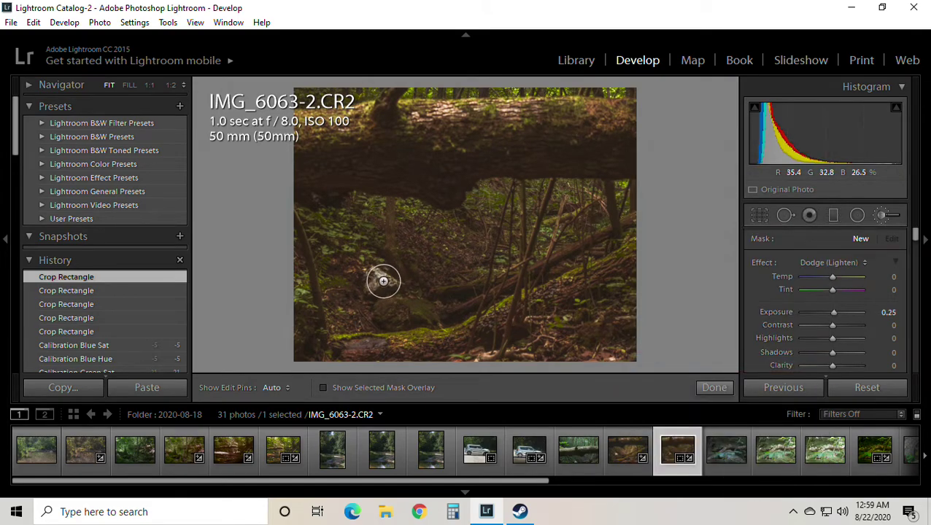
scroll(380, 280, up, 2)
click(379, 279)
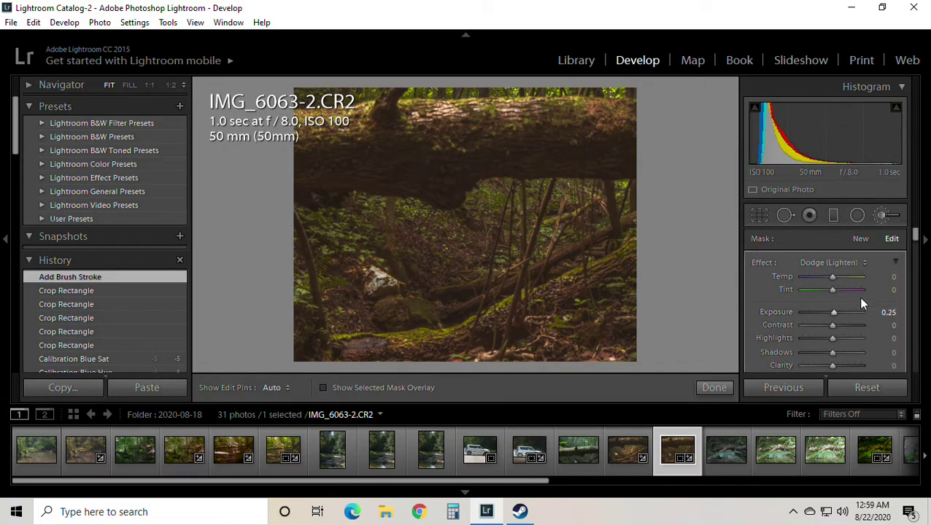
Set the dodge stroke to Exposure 0.51, Contrast 22 and Clarity 8, then finish
drag(834, 313, 839, 316)
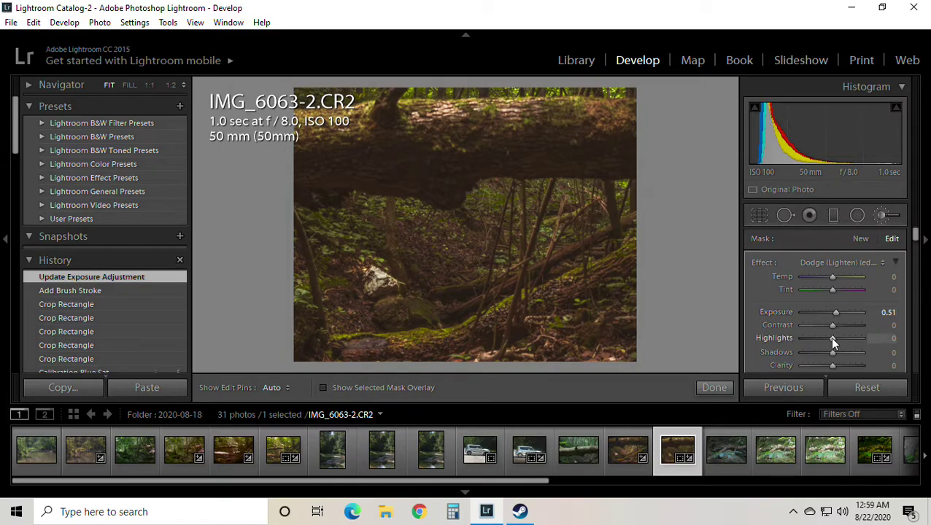
drag(832, 324, 839, 322)
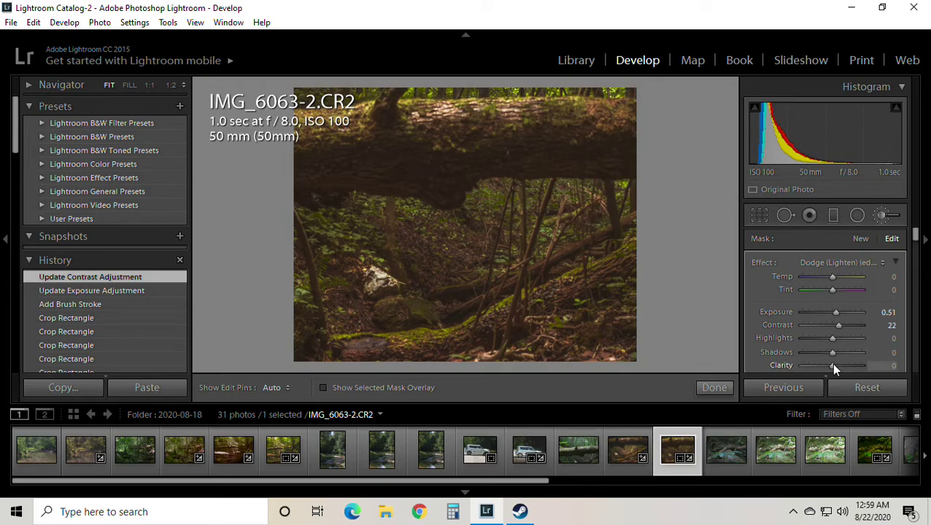
drag(833, 364, 833, 365)
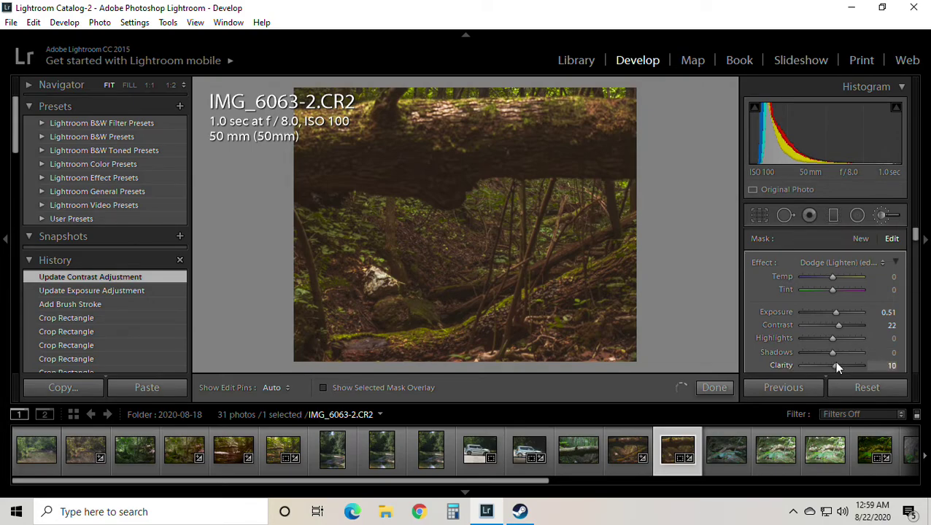
click(722, 388)
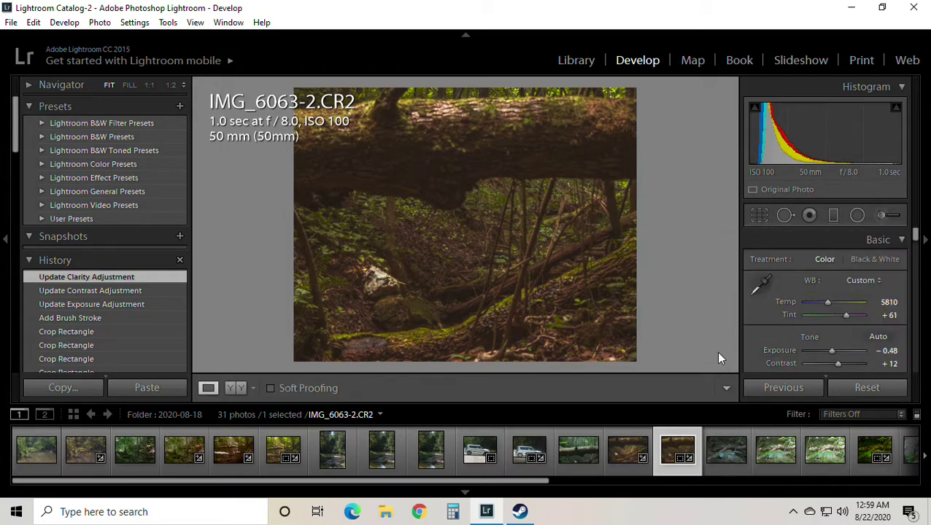